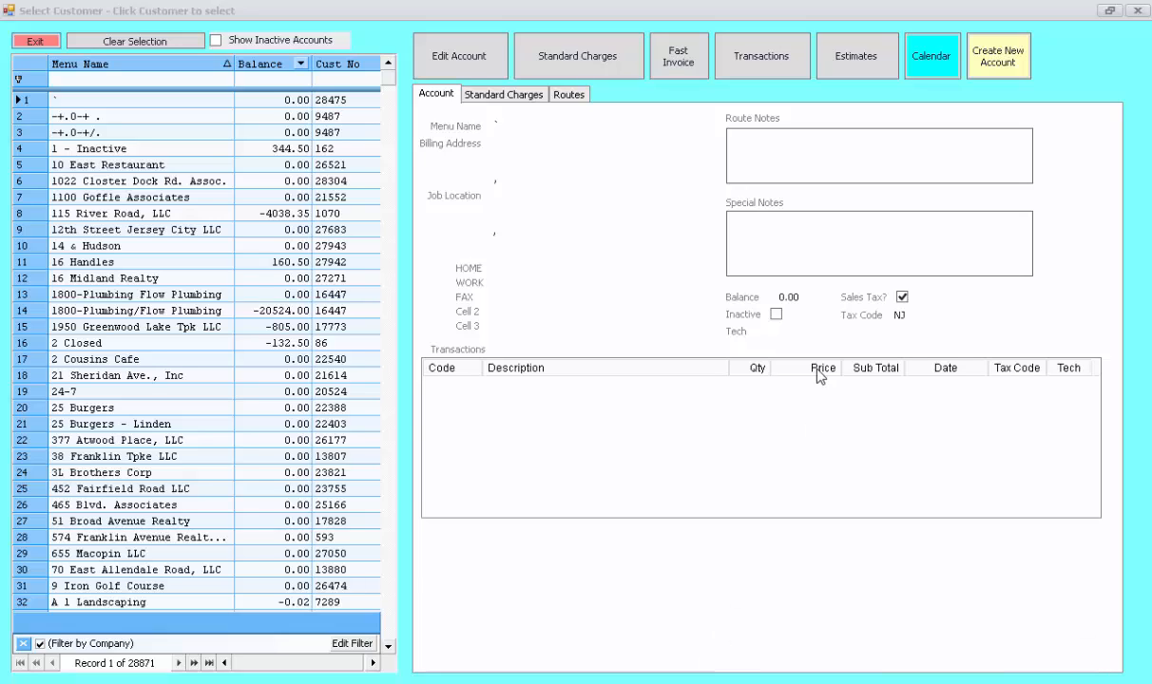
Step: Browse several customer accounts, including 14 & Hudson, 16 Midland Realty and 38 Franklin Tpke LLC
mouse_move(391, 83)
left_mouse_down()
mouse_move(393, 370)
mouse_move(399, 64)
left_mouse_up()
left_click(164, 245)
left_click(167, 278)
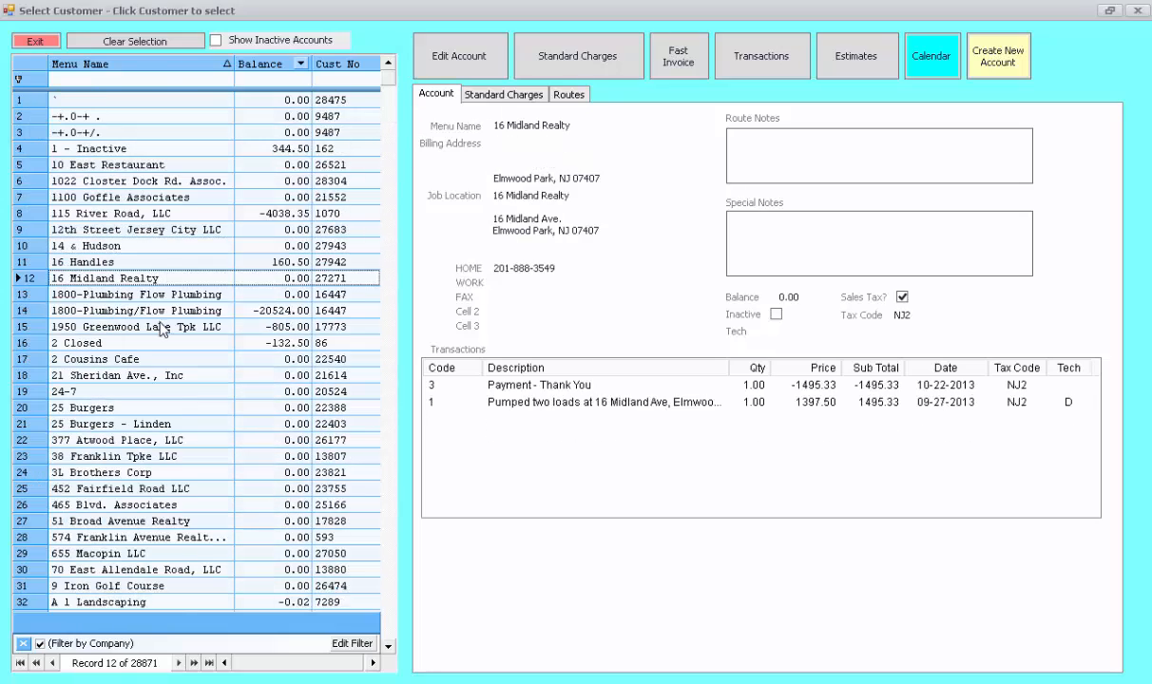
left_click(152, 423)
left_click(147, 456)
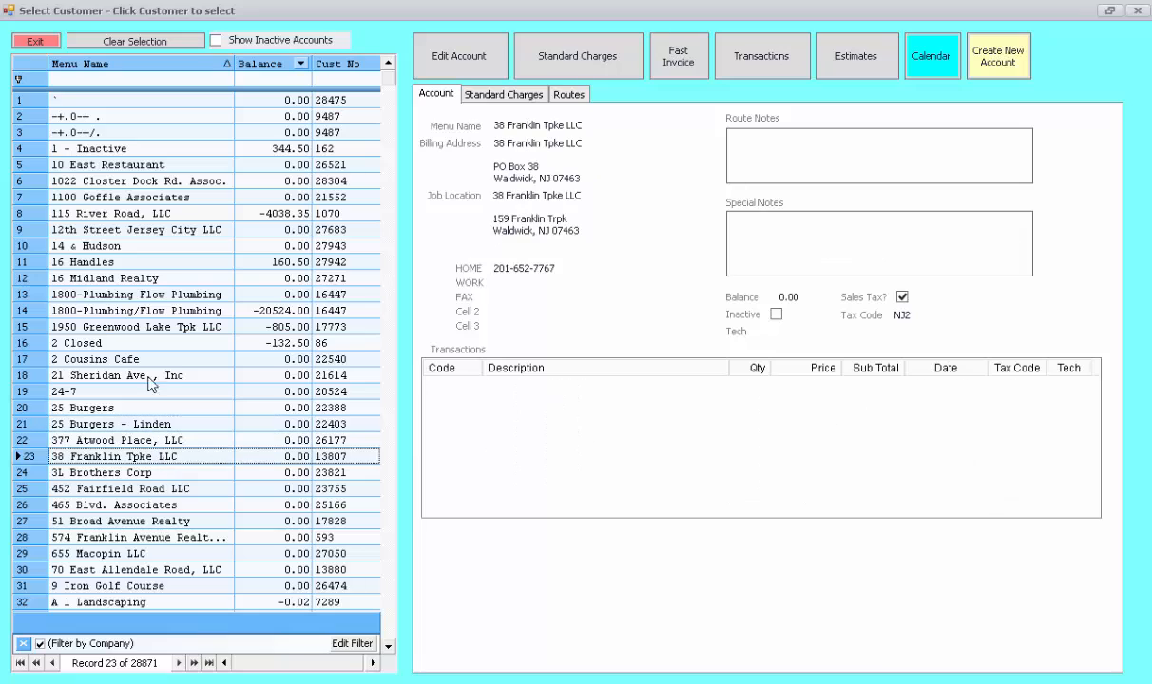
Step: Filter the customer names by 'smith', then clear the filter to show all 28,871 accounts
left_click(125, 80)
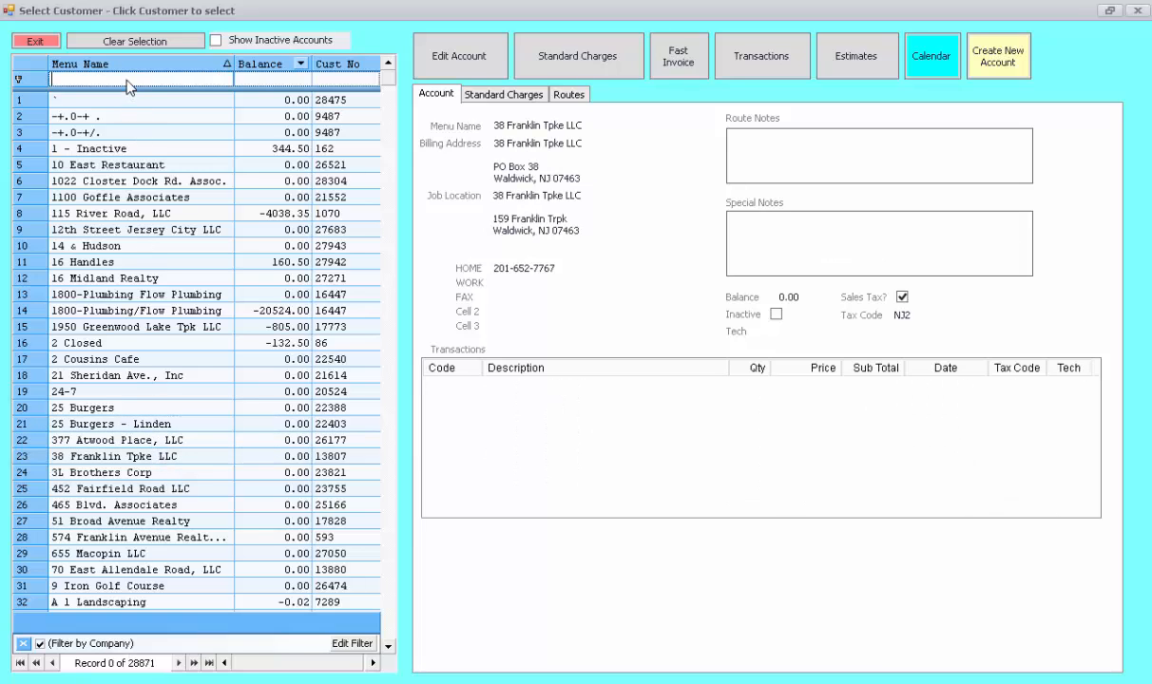
type("smith")
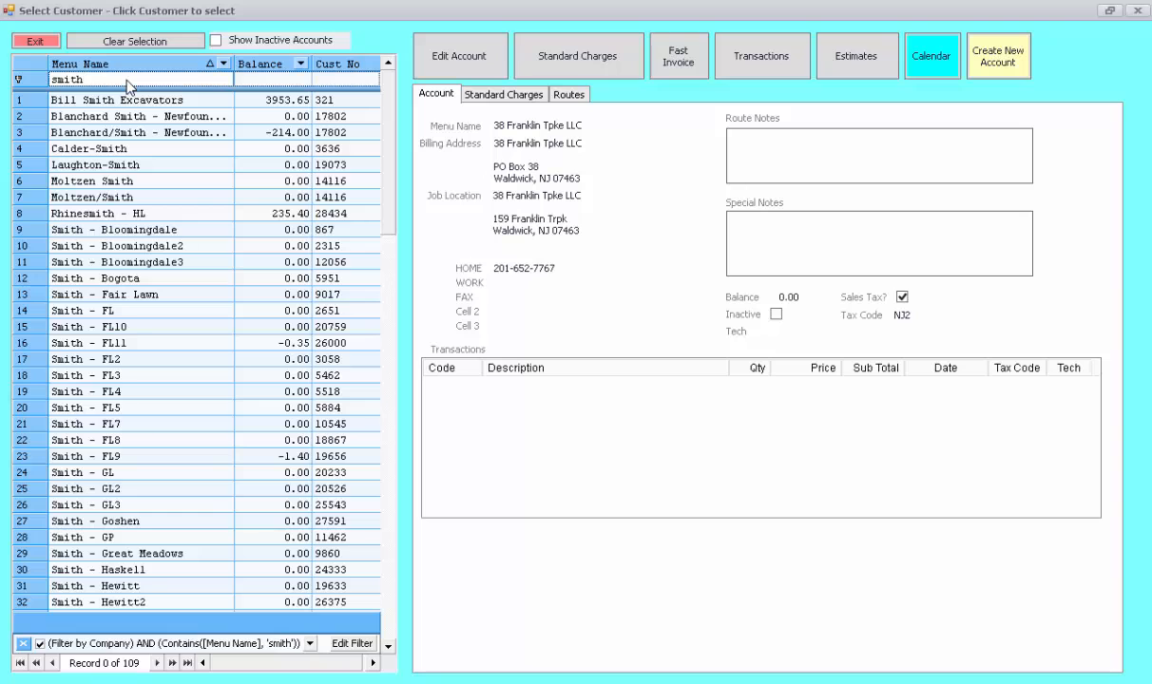
key("BackSpace")
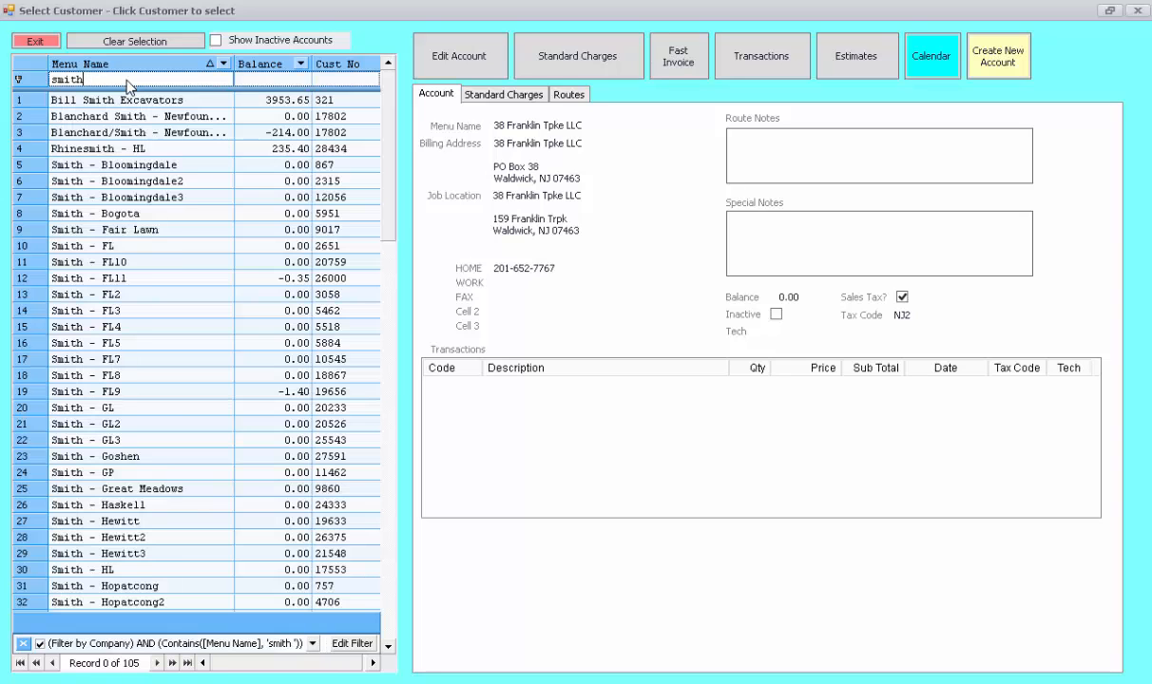
key("BackSpace")
key("BackSpace")
key("BackSpace")
key("BackSpace")
key("BackSpace")
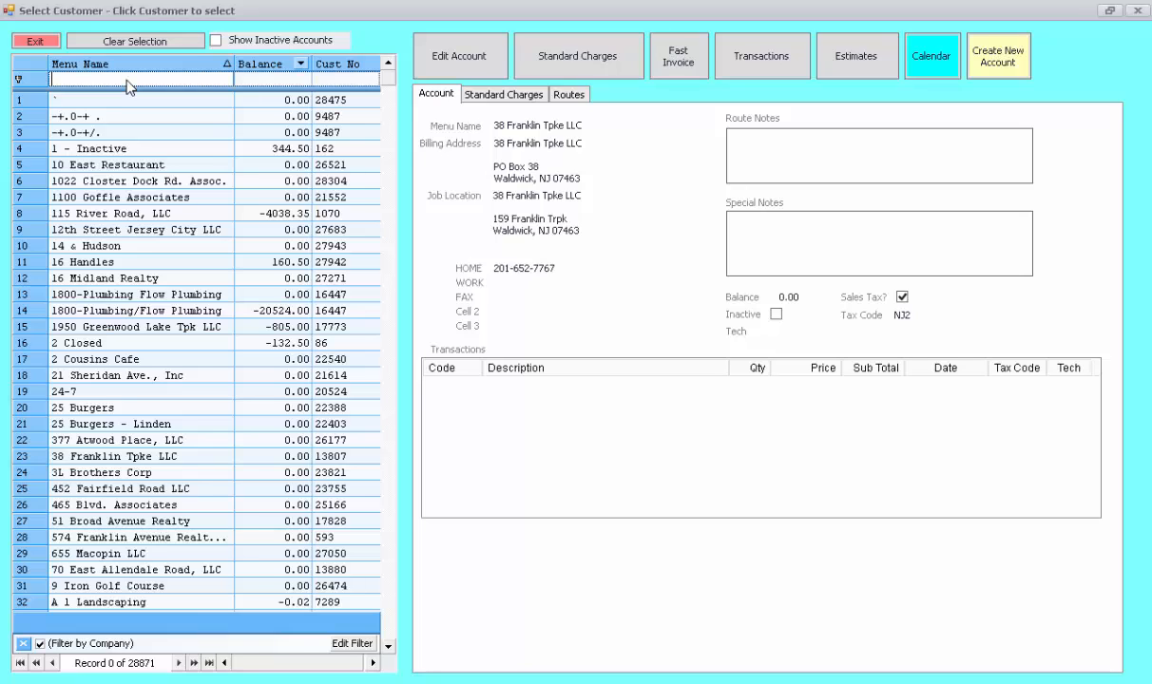
Step: Step through the customer grid from 10 East Restaurant and select the 115 River Road, LLC account
left_click(118, 168)
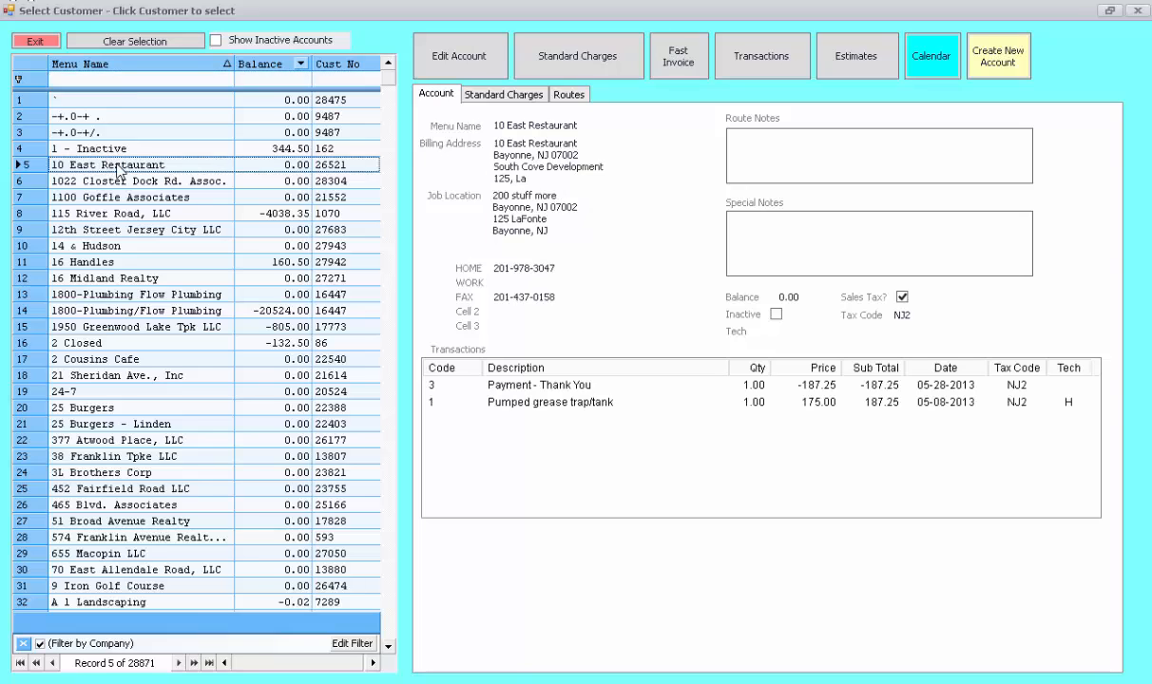
key("Down")
key("Down")
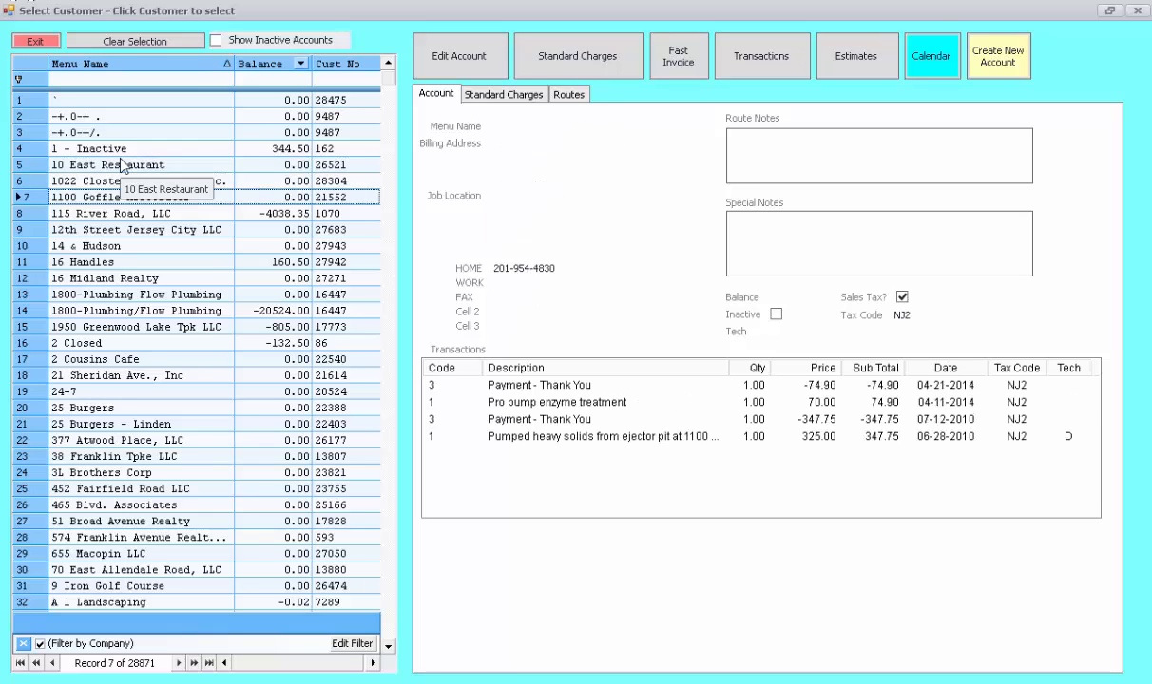
key("Down")
key("Down")
key("Down")
key("Down")
key("Down")
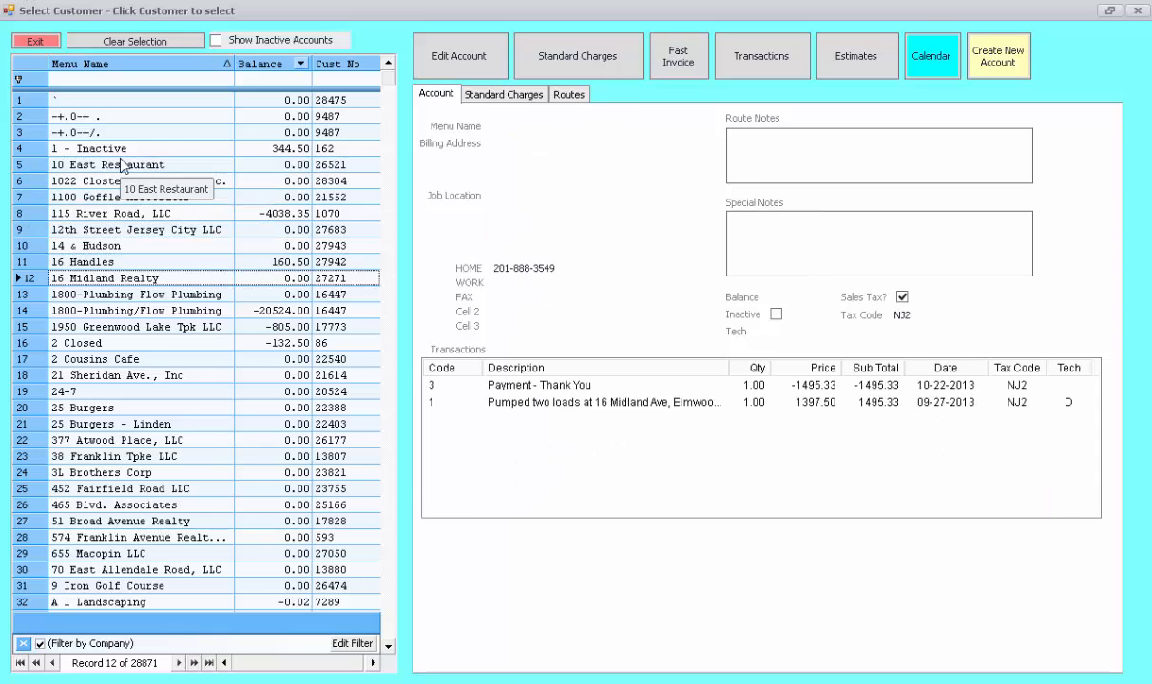
key("Down")
key("Down")
key("Down")
key("Down")
key("Down")
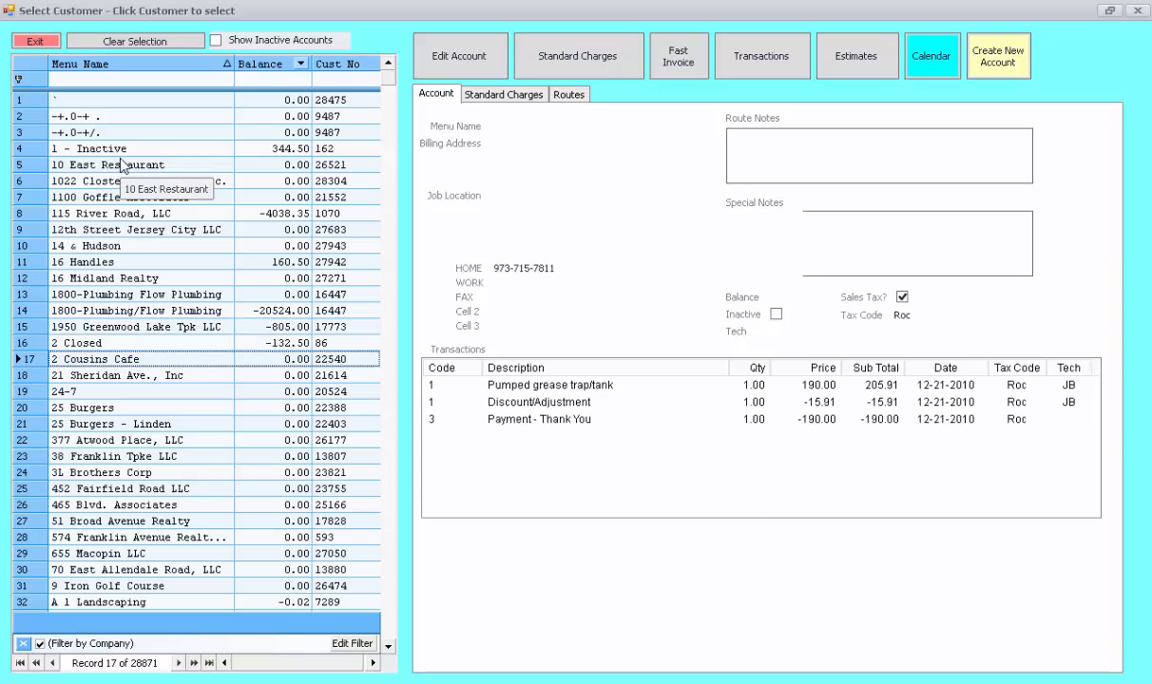
key("Down")
key("Down")
key("Down")
key("Up")
key("Up")
key("Up")
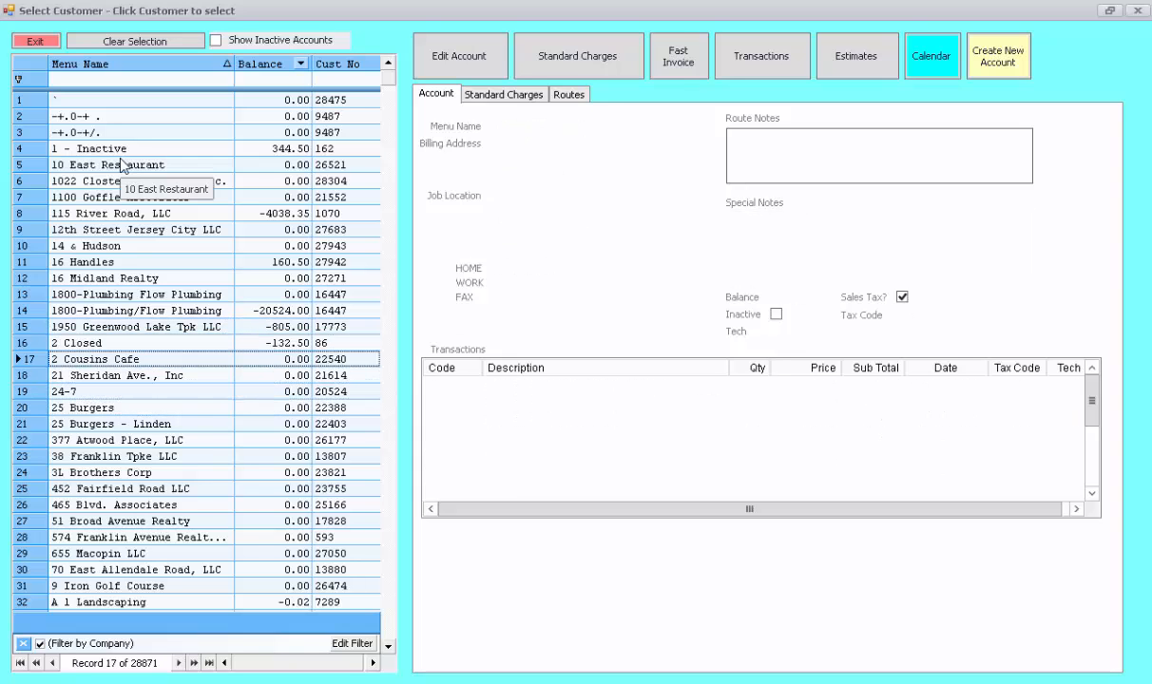
key("Up")
key("Up")
key("Up")
key("Up")
key("Up")
key("Up")
key("Up")
key("Up")
key("Up")
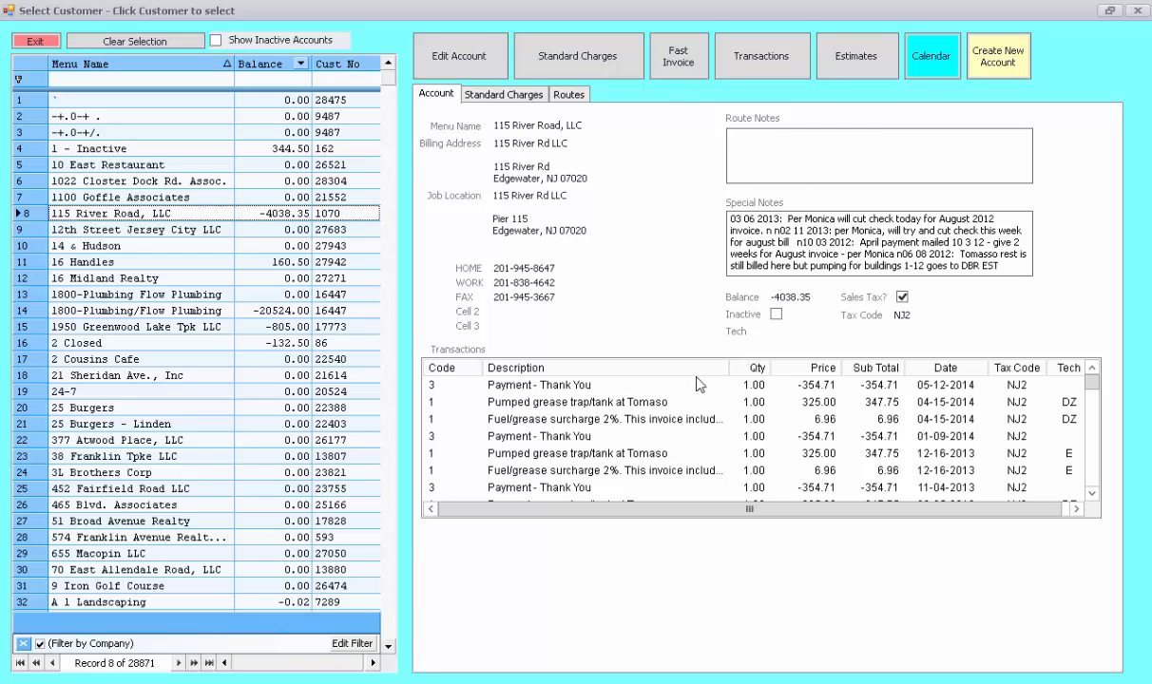
mouse_move(1093, 392)
left_mouse_down()
mouse_move(1093, 472)
mouse_move(1090, 380)
left_mouse_up()
left_click(478, 95)
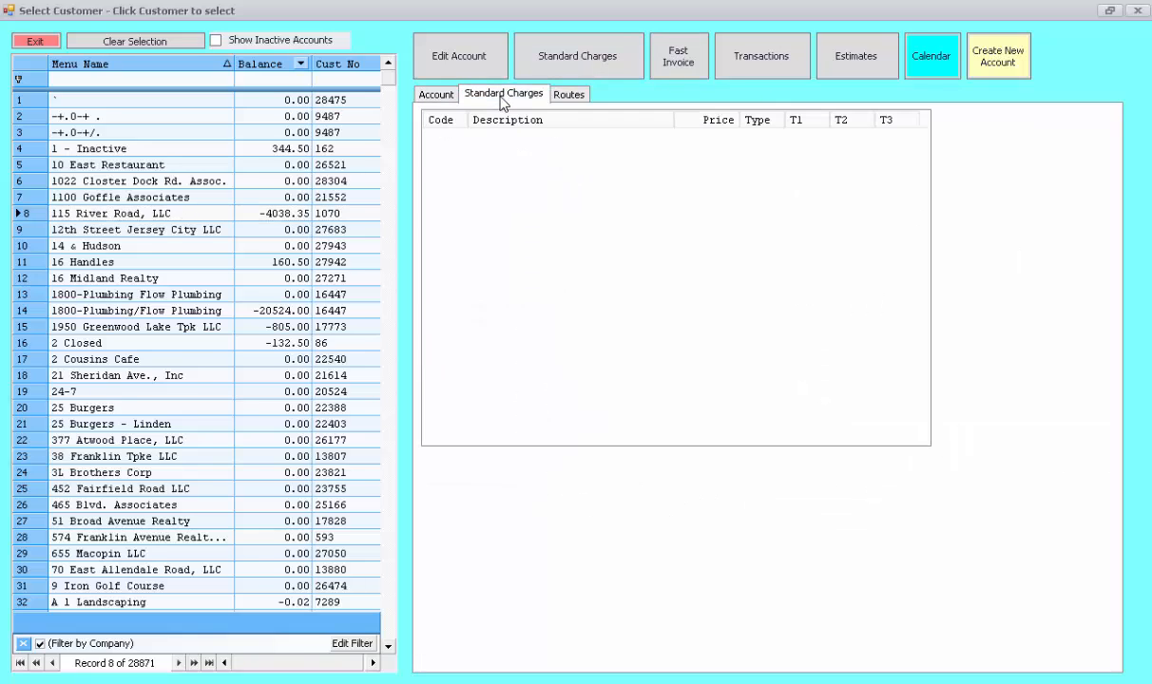
left_click(567, 96)
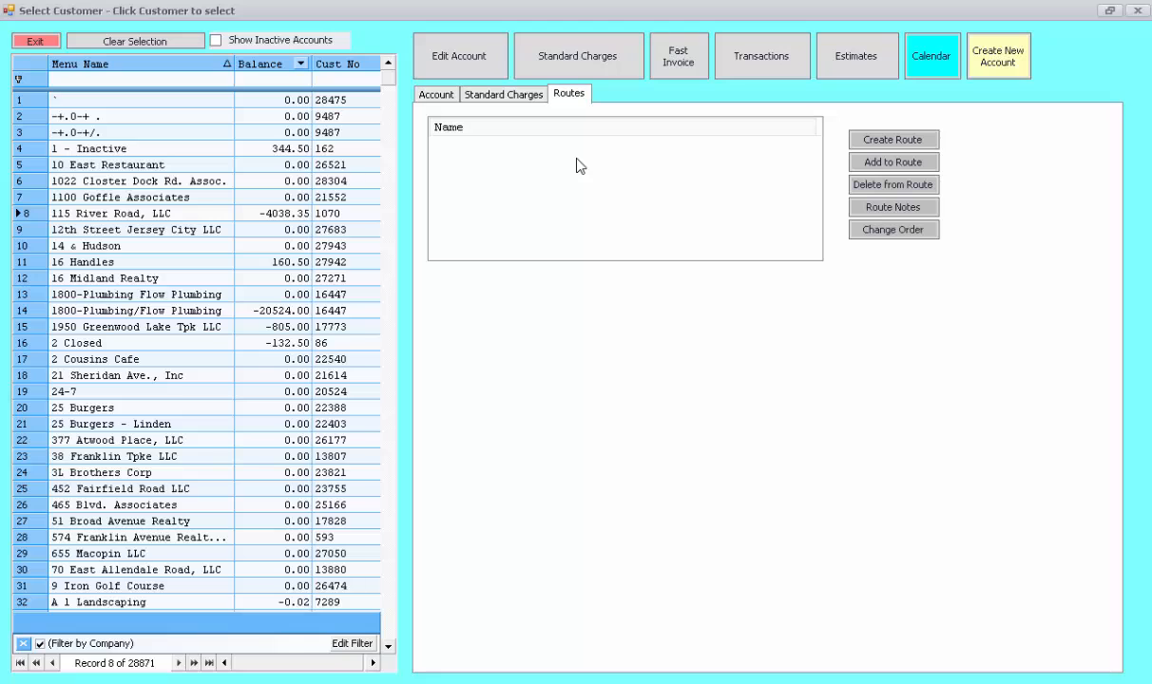
left_click(436, 96)
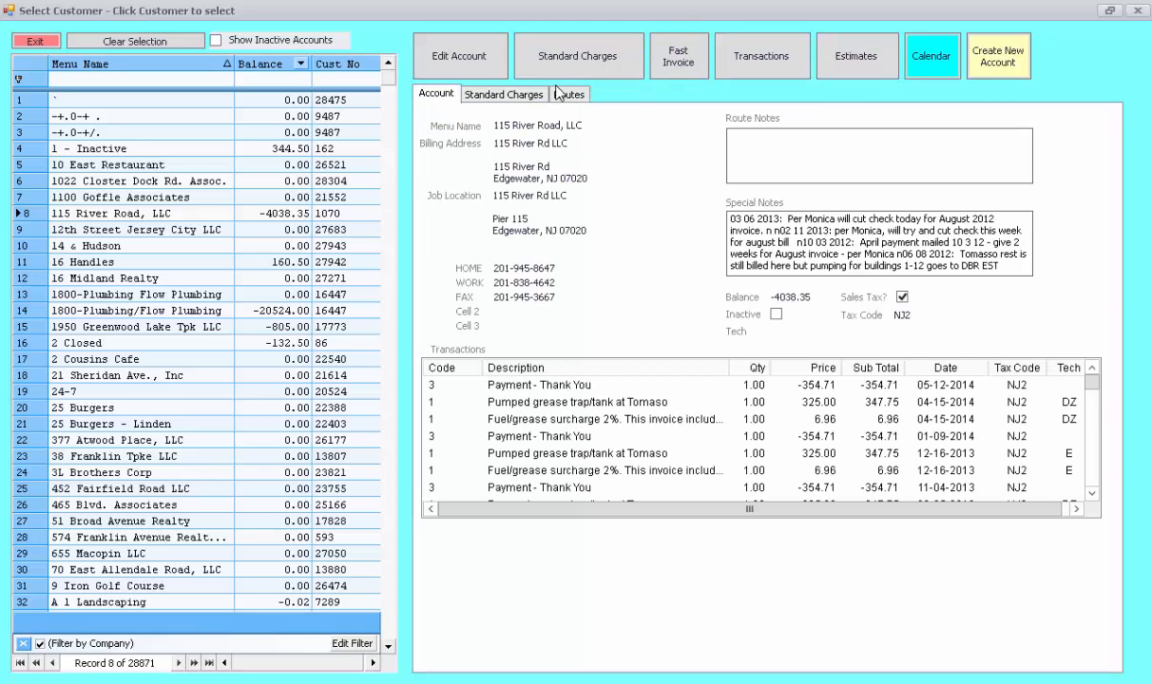
left_click(472, 61)
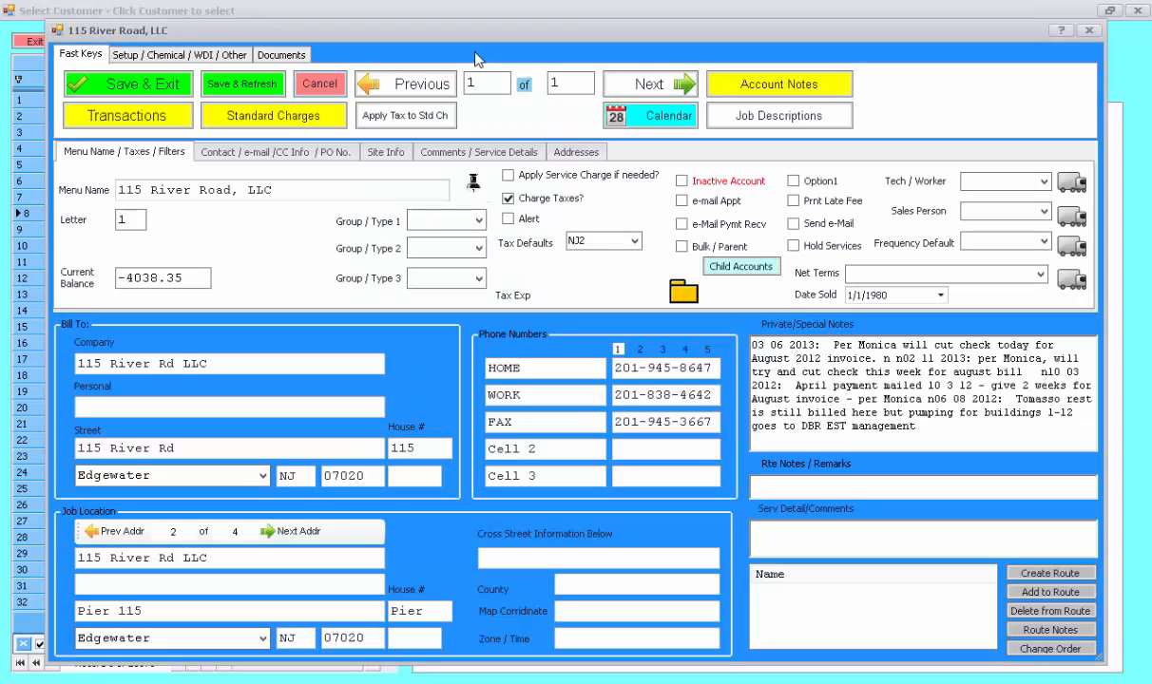
left_click(297, 152)
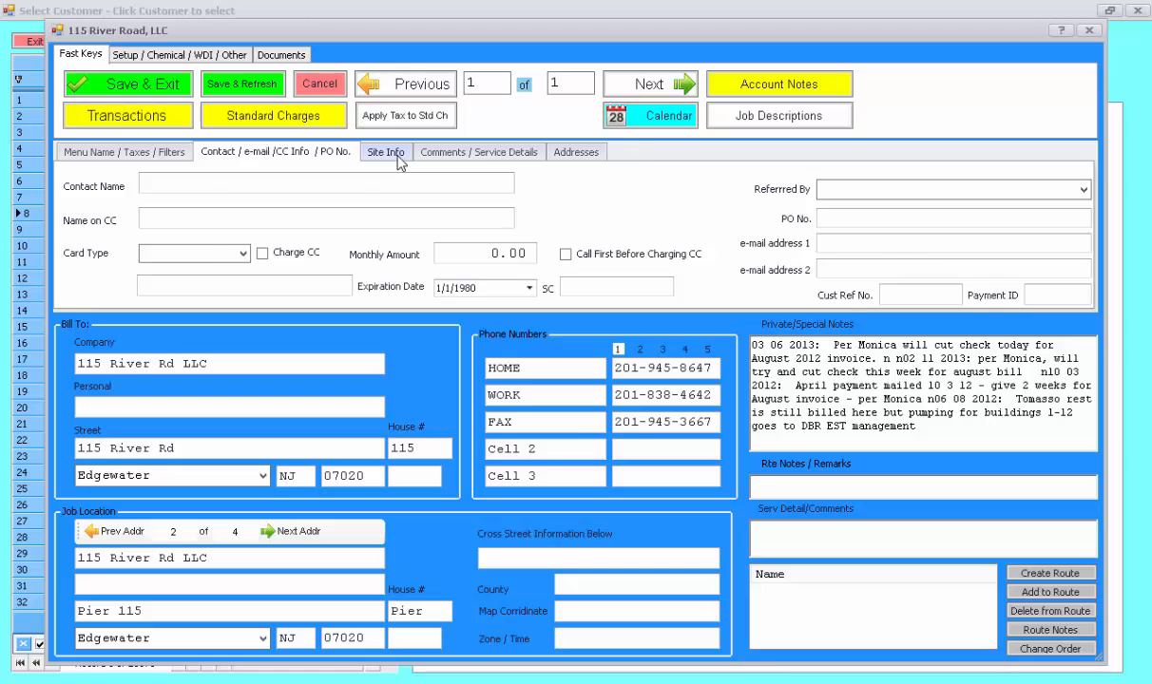
left_click(389, 155)
left_click(449, 155)
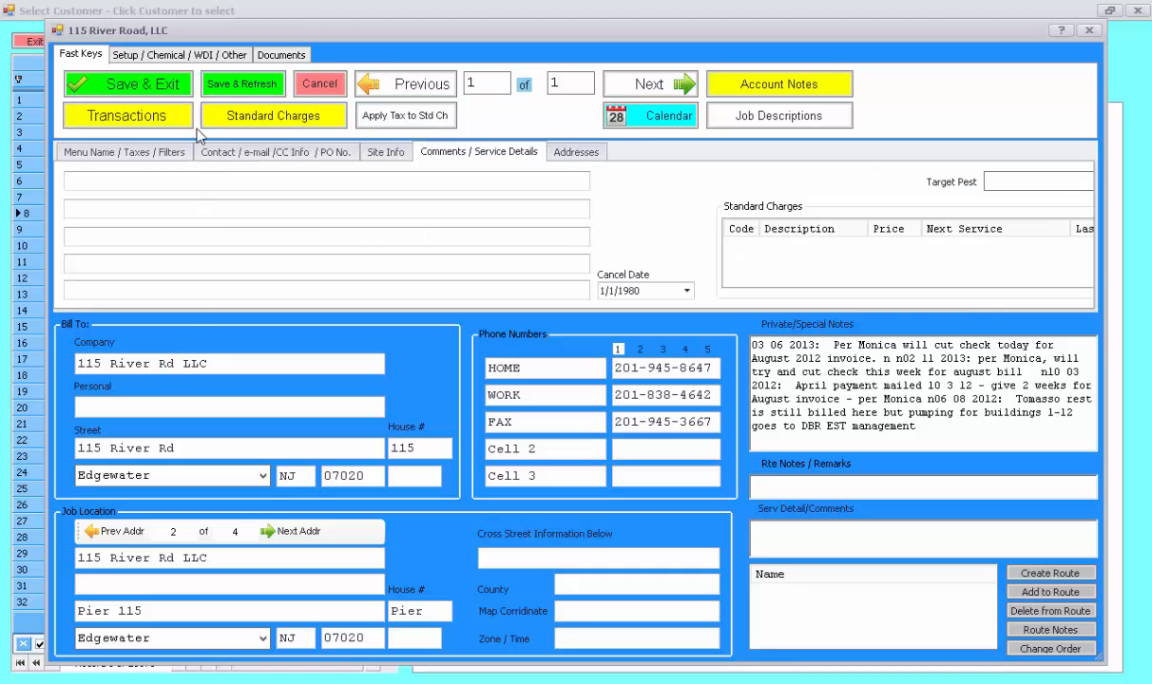
left_click(319, 84)
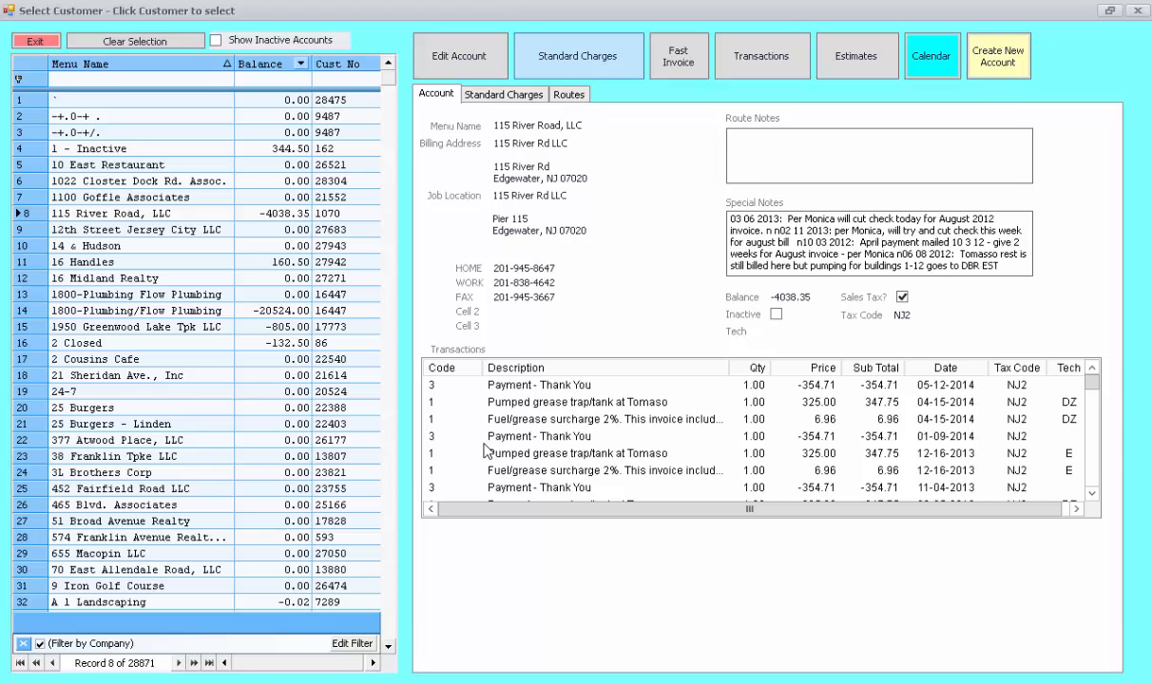
left_click(677, 57)
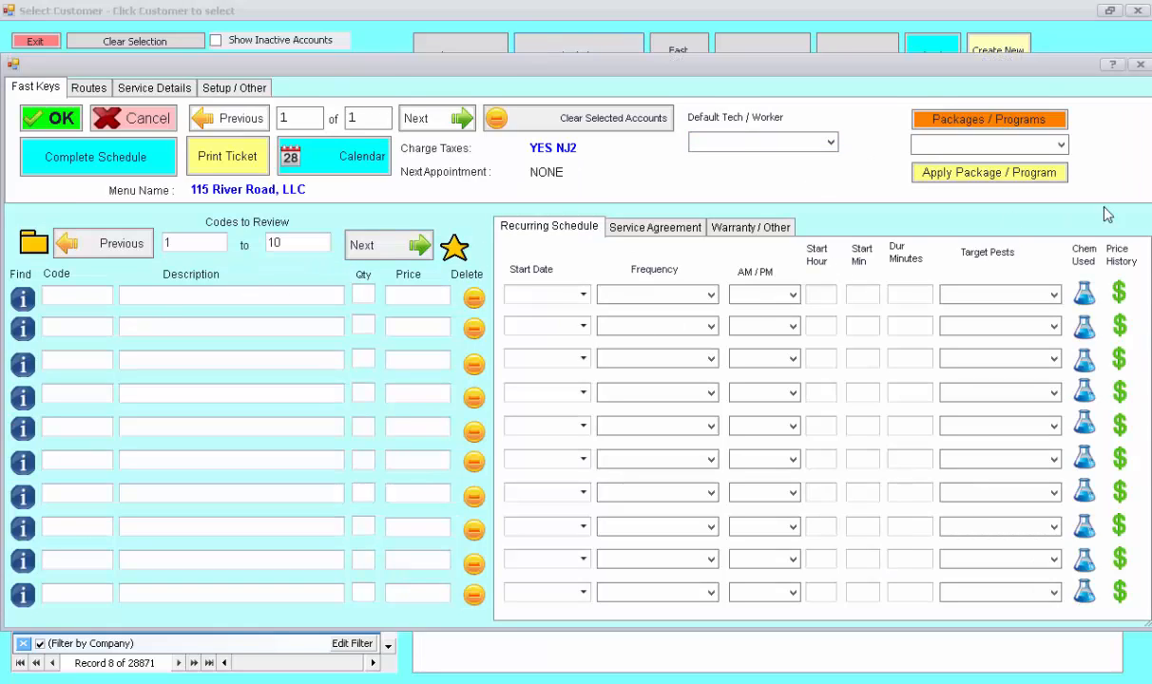
left_click(159, 120)
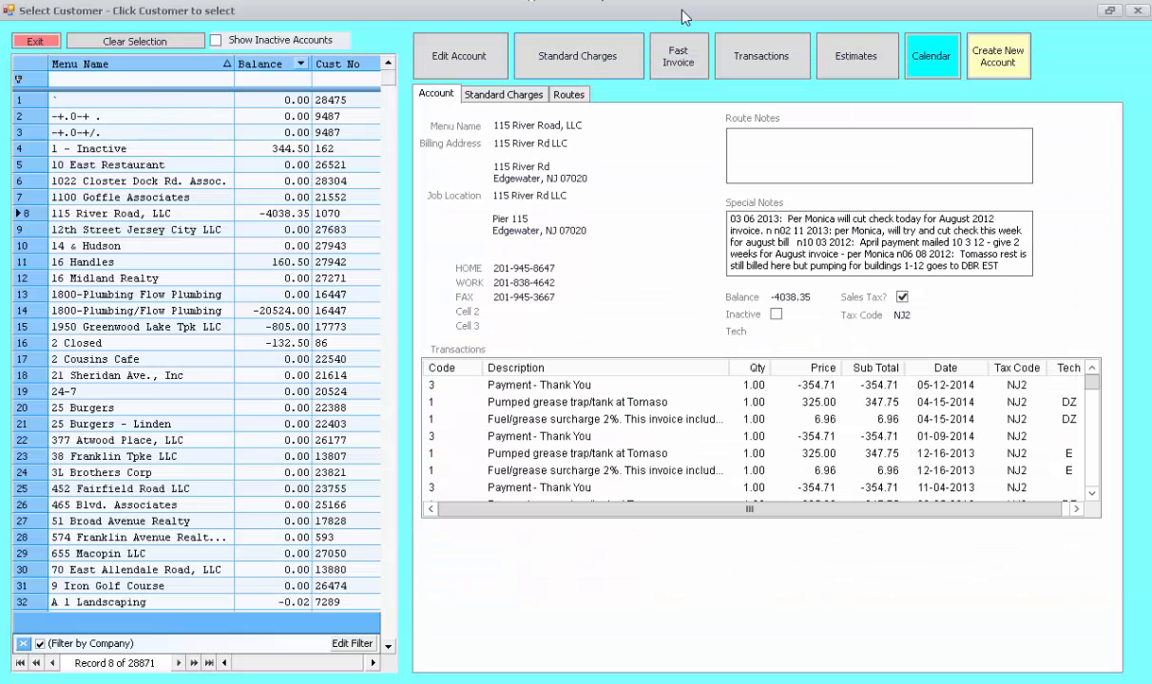
left_click(748, 54)
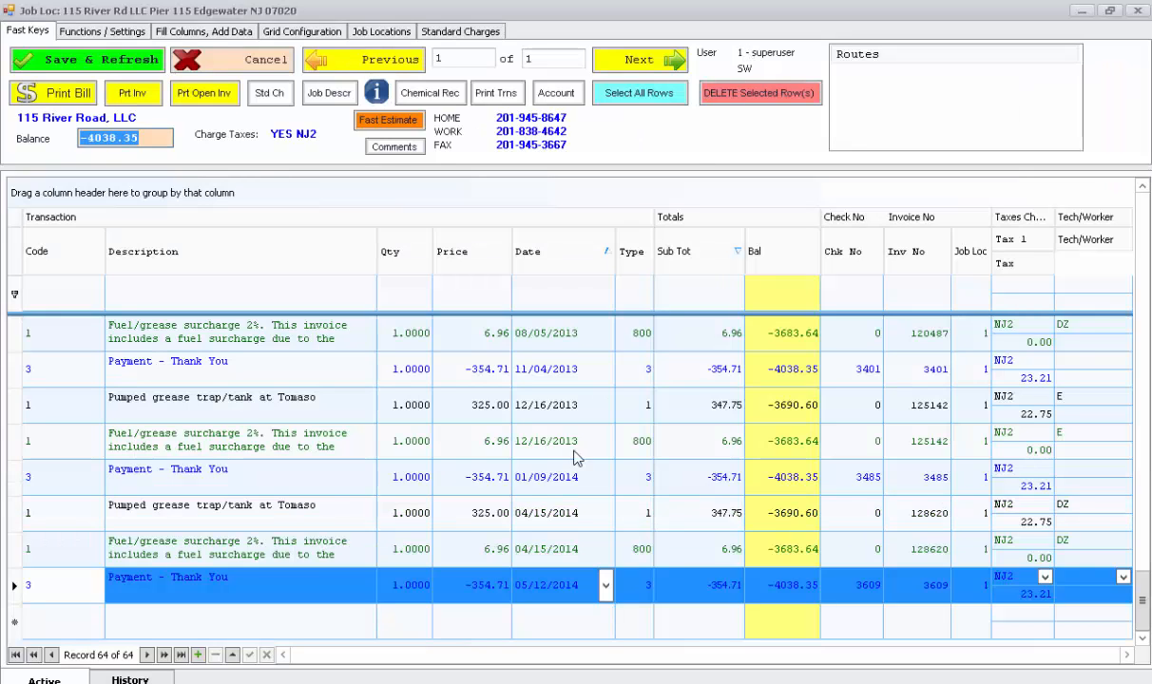
scroll(394, 438, "up", 1)
scroll(391, 437, "up", 4)
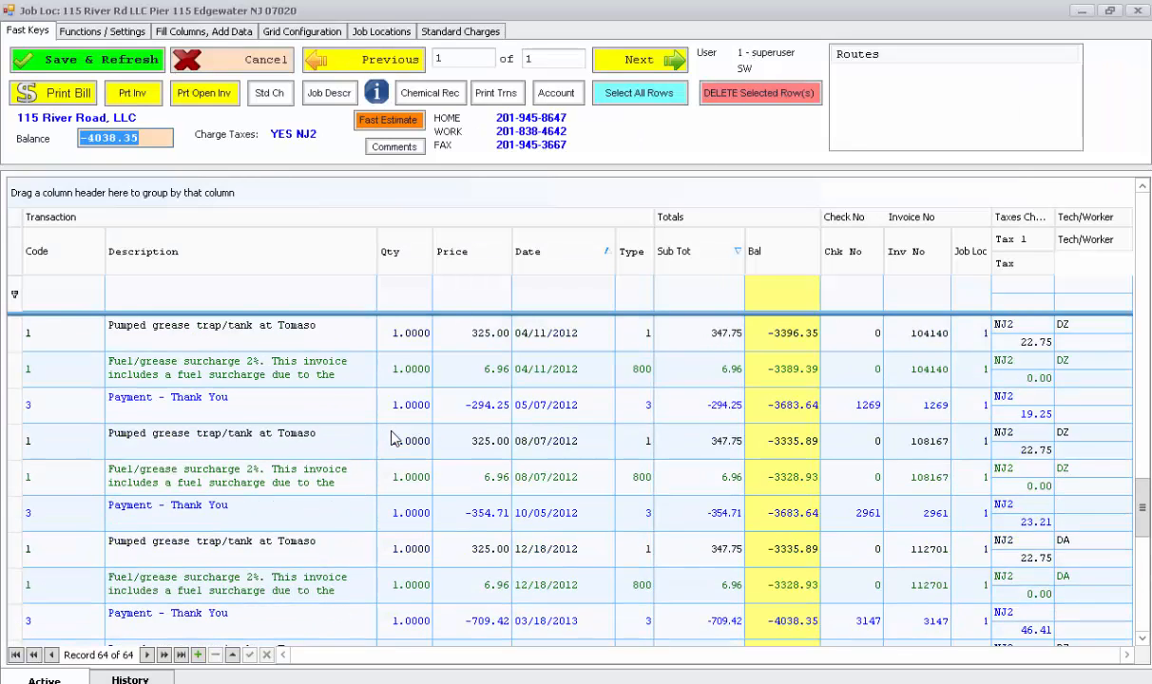
scroll(390, 437, "down", 5)
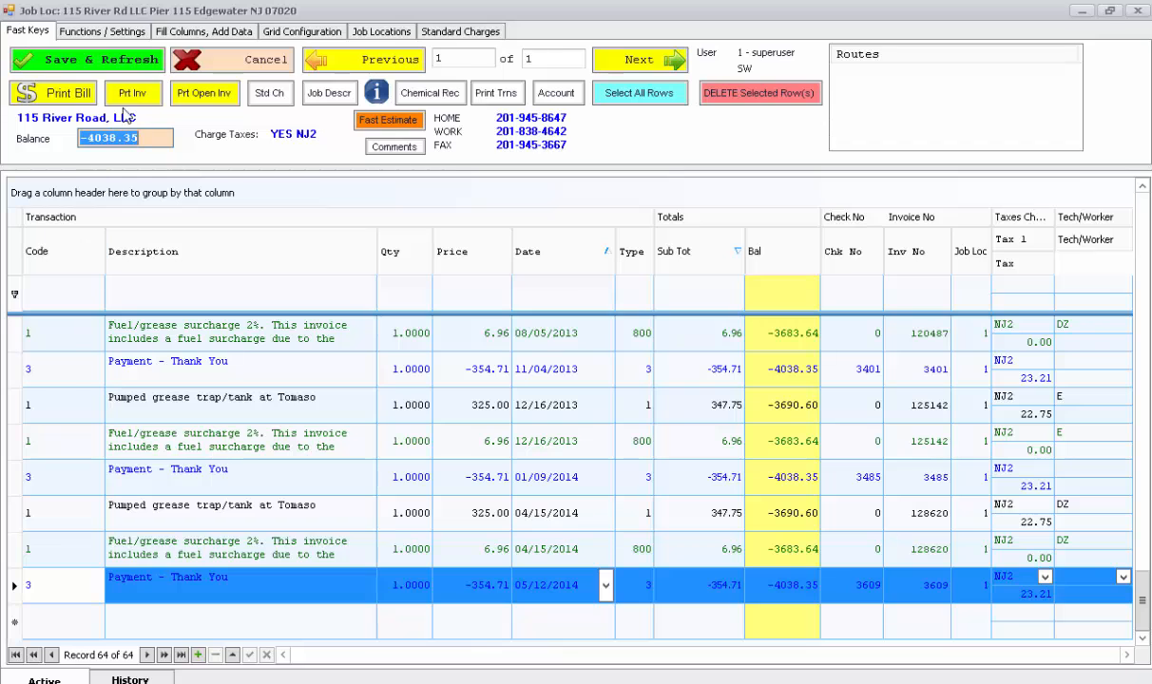
left_click(217, 68)
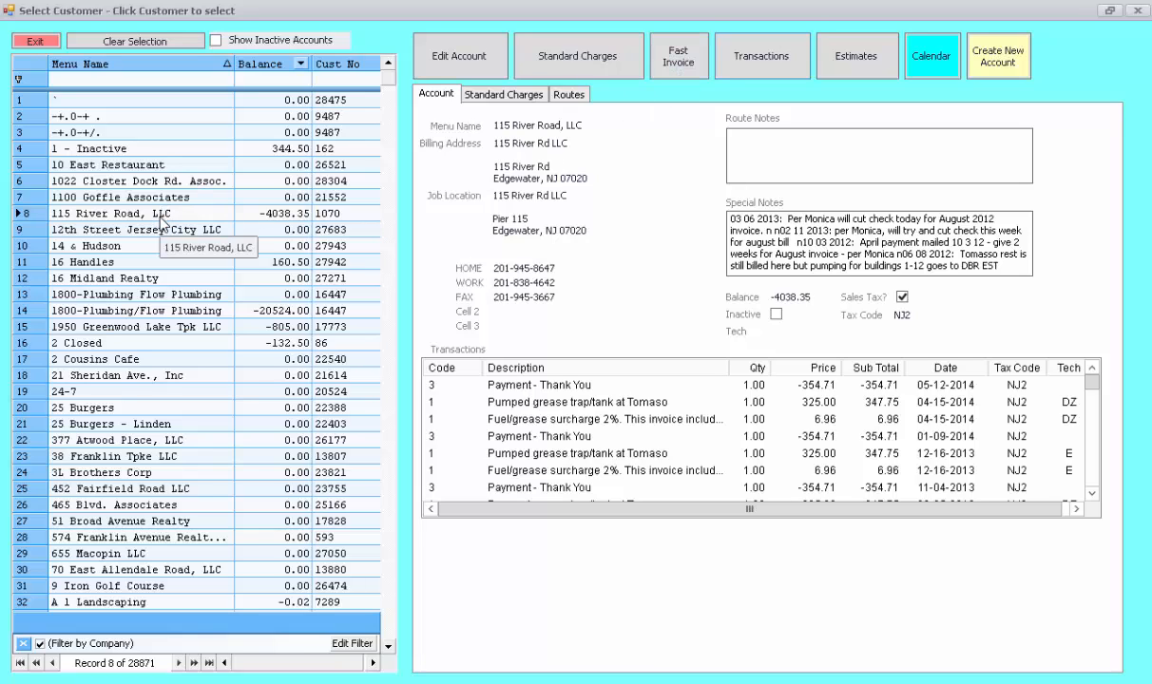
Step: Start invoice 10005 for 115 River Road, LLC and set its job location to My new address
left_click(683, 56)
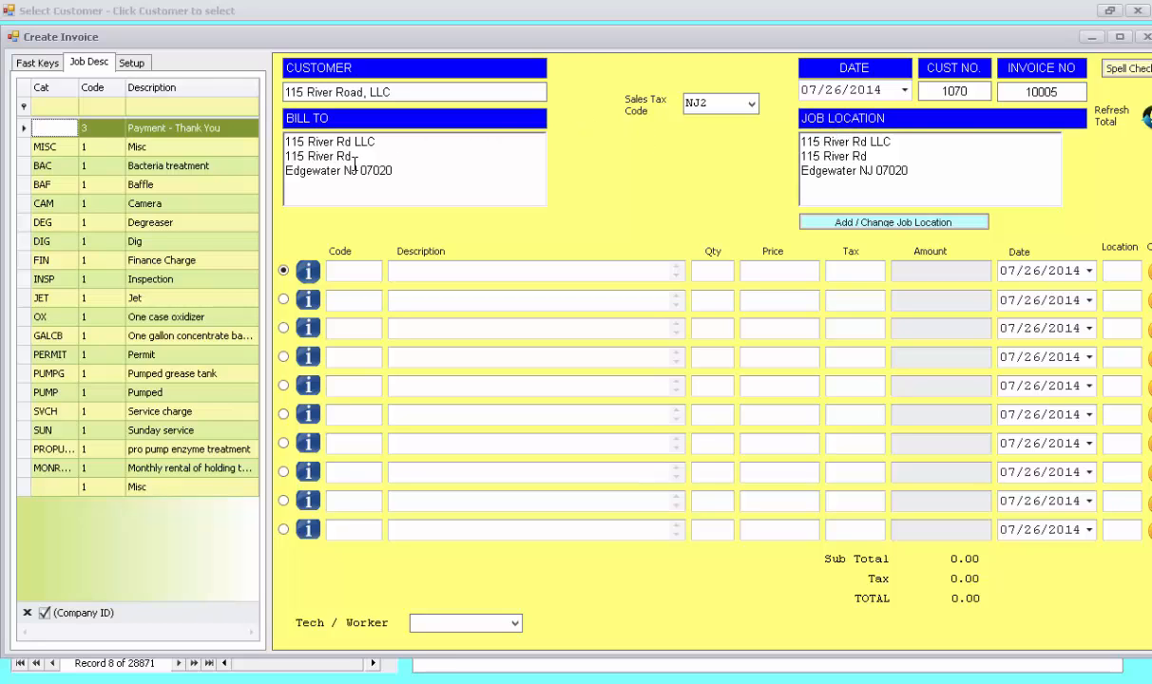
left_click(913, 124)
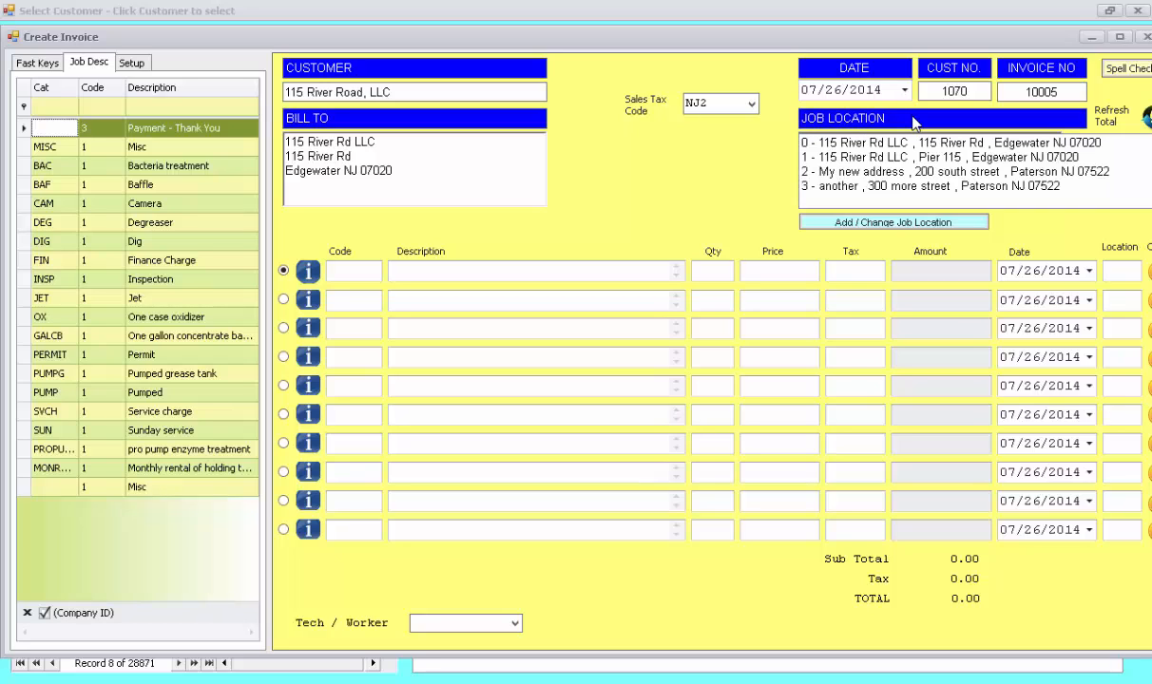
left_click(907, 173)
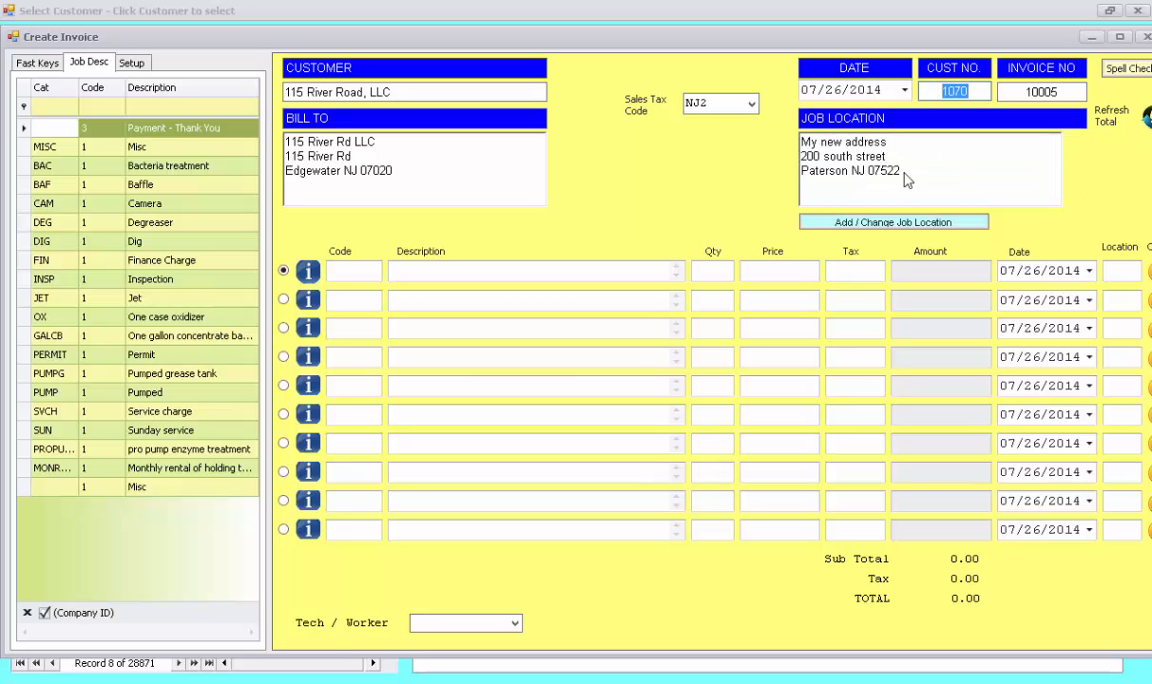
Step: Add a new job location named with the copied account name 115 River Road, LLC
left_click(870, 222)
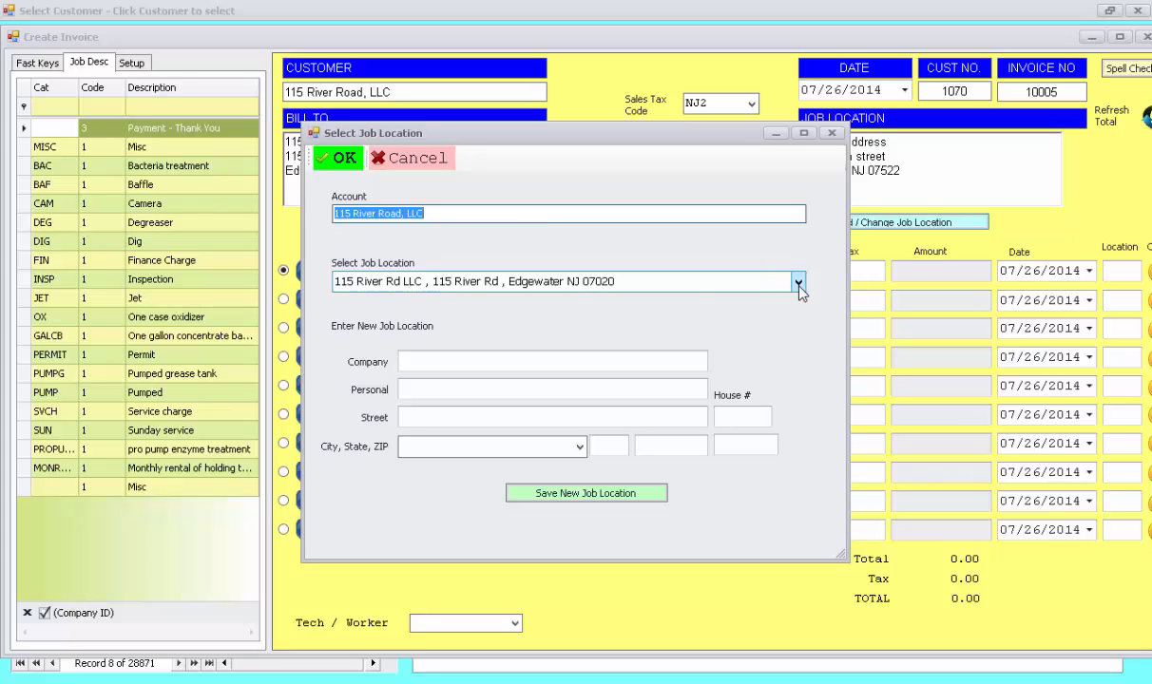
left_click(481, 389)
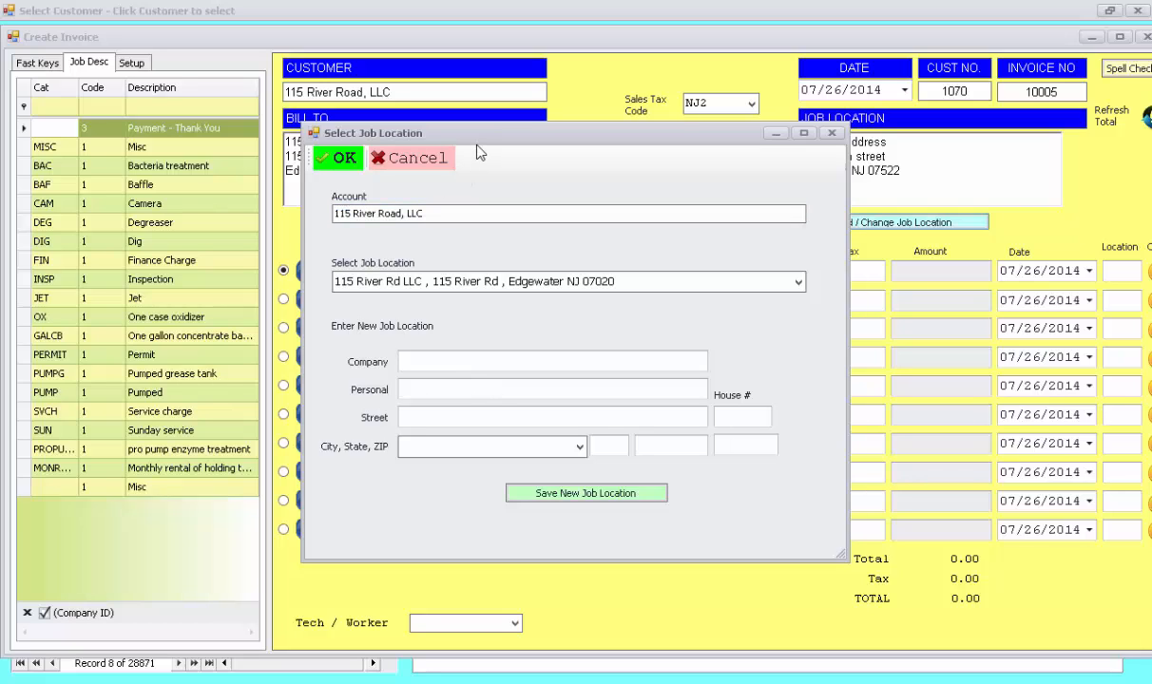
left_click_drag(445, 212, 283, 226)
key("ctrl+c")
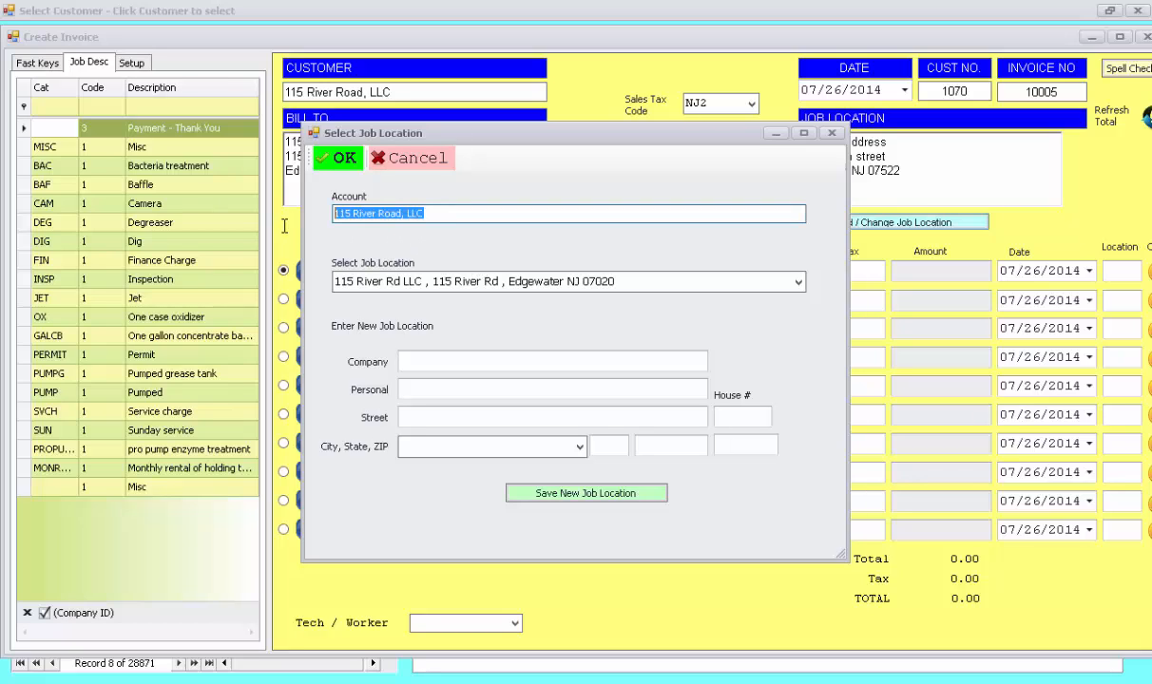
left_click(445, 385)
key("ctrl+v")
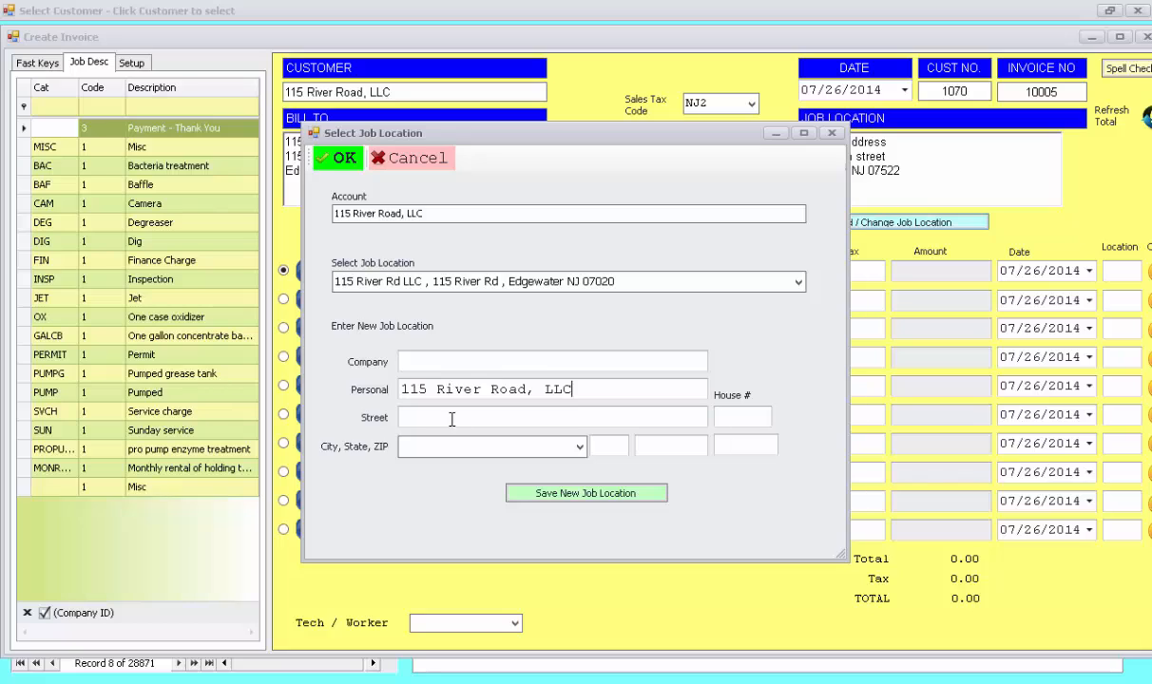
left_click(451, 420)
key("Tab")
type("Paterson")
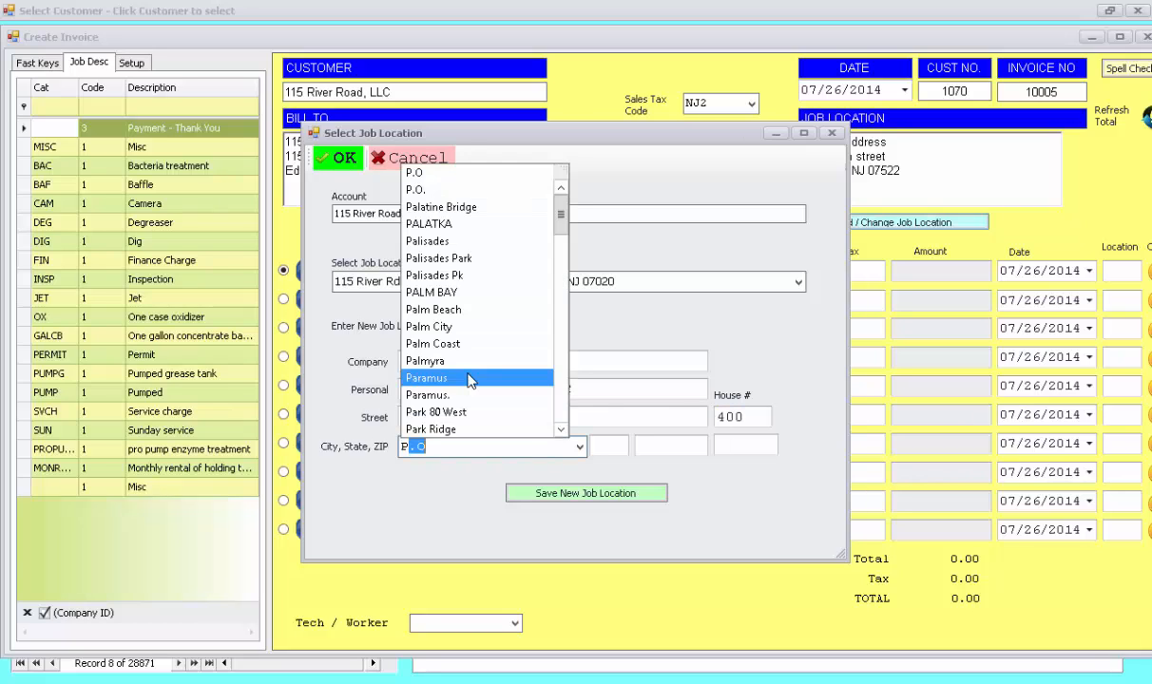
key("Tab")
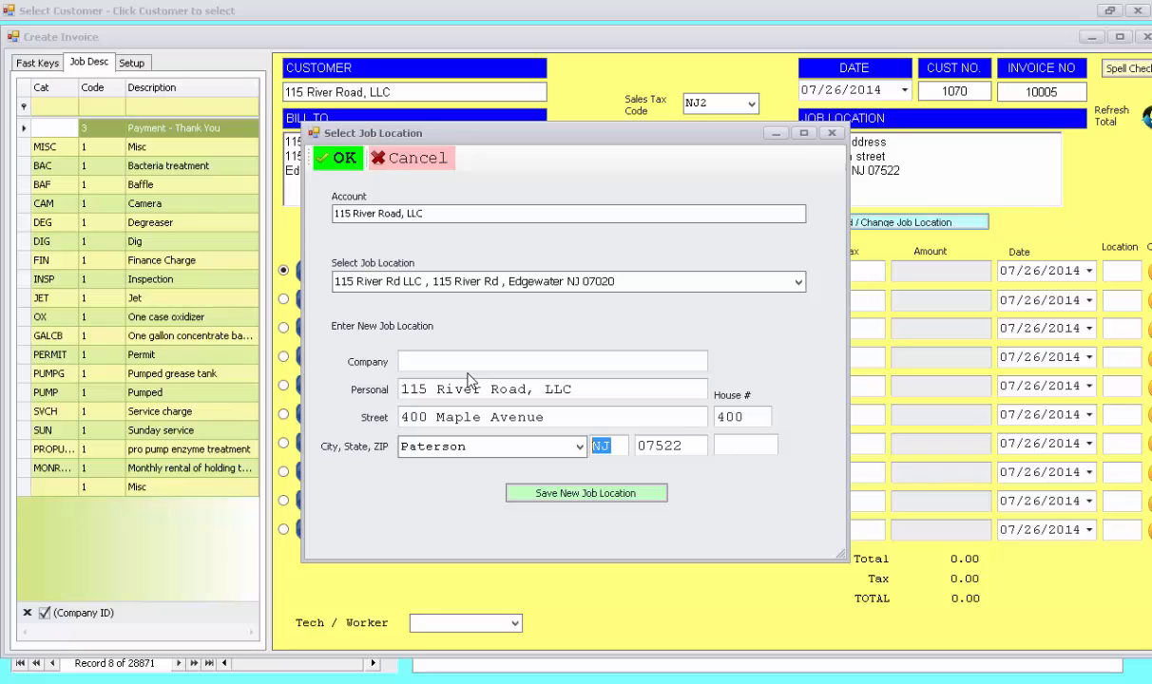
key("Tab")
key("Tab")
left_click(569, 502)
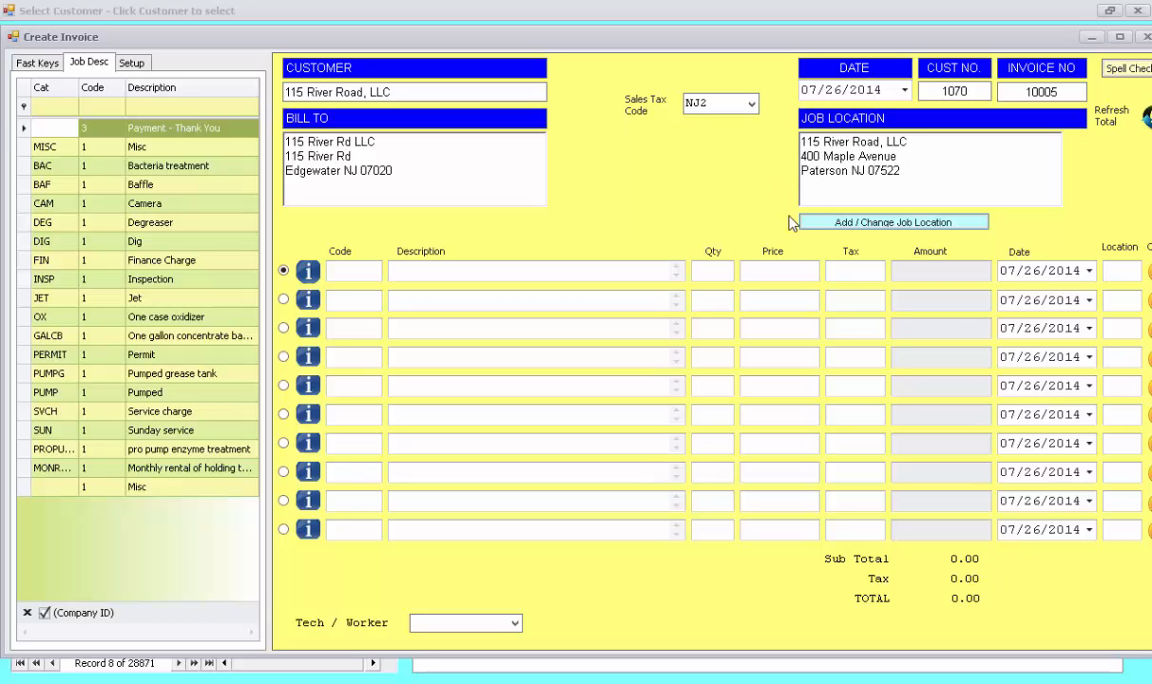
Step: Add a Pumped line priced at 500 (35.00 tax, 535.00 total) and assign technician DZ
double_click(93, 397)
left_click(789, 276)
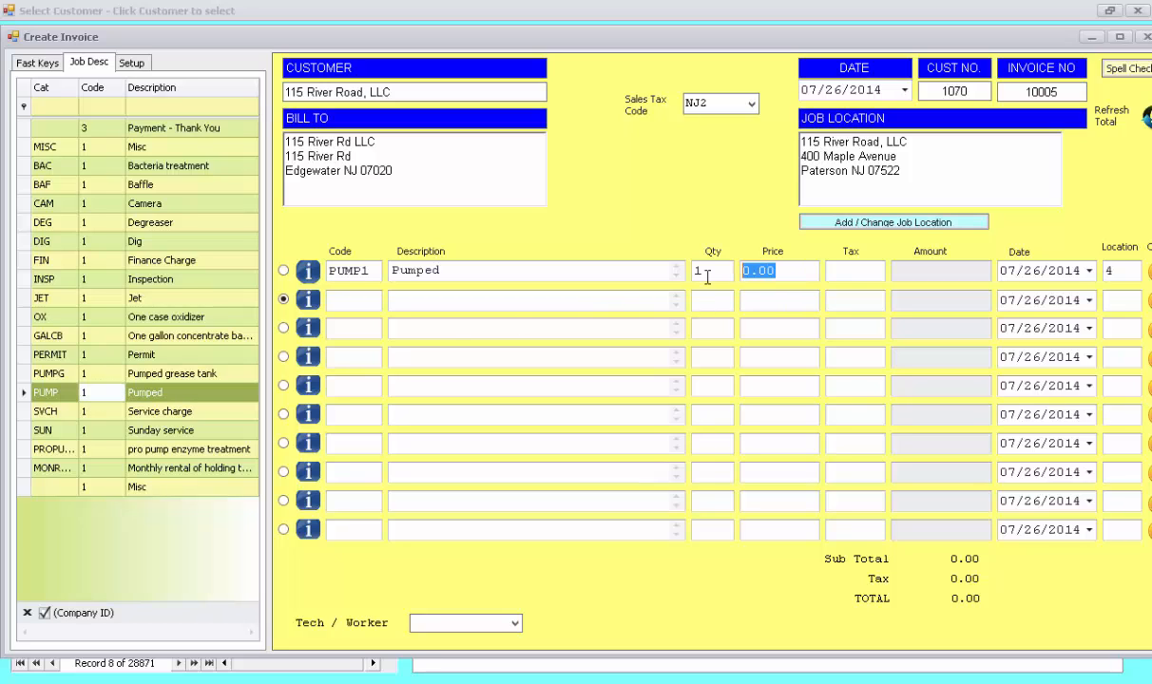
type("500")
key("Tab")
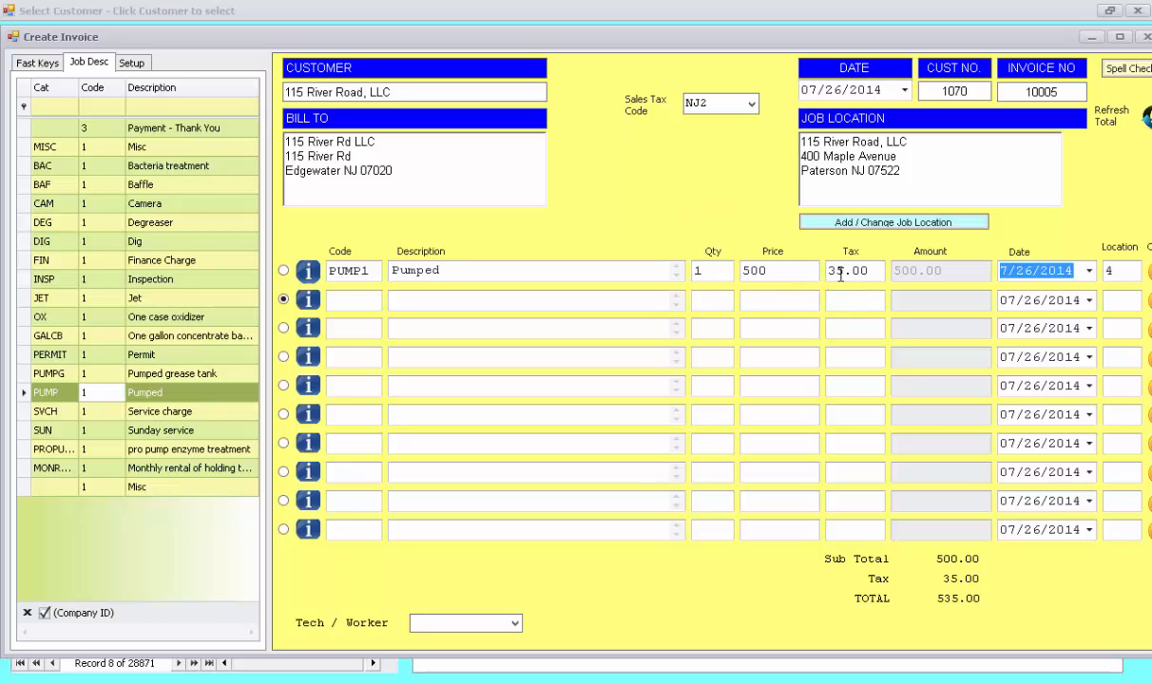
left_click(514, 624)
left_click(471, 640)
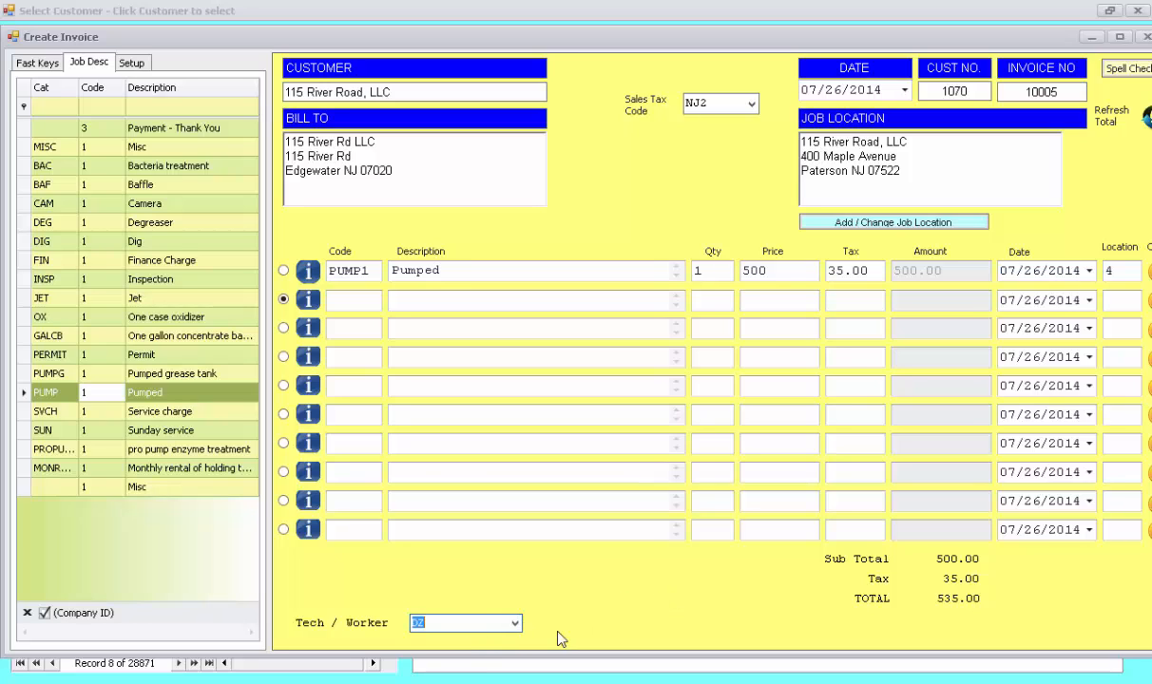
left_click(474, 621)
Step: Generate a print preview of invoice 10005 with Print Inv, confirming the Produce Bills dialog
left_click(38, 65)
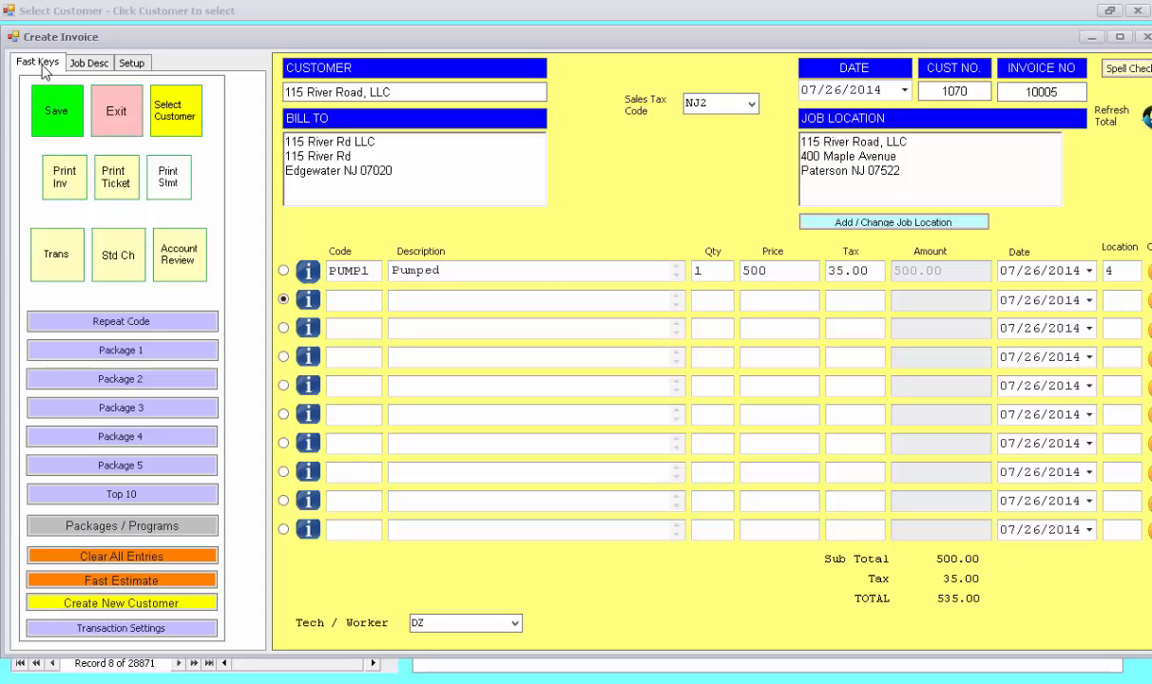
left_click(76, 189)
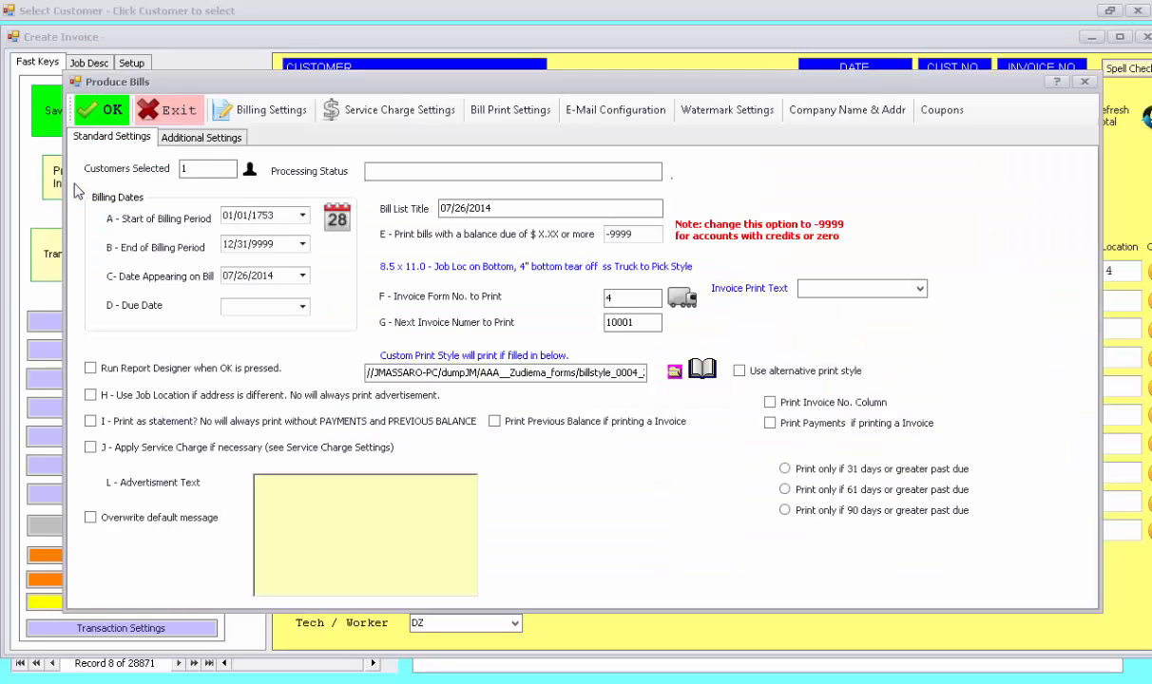
left_click(102, 112)
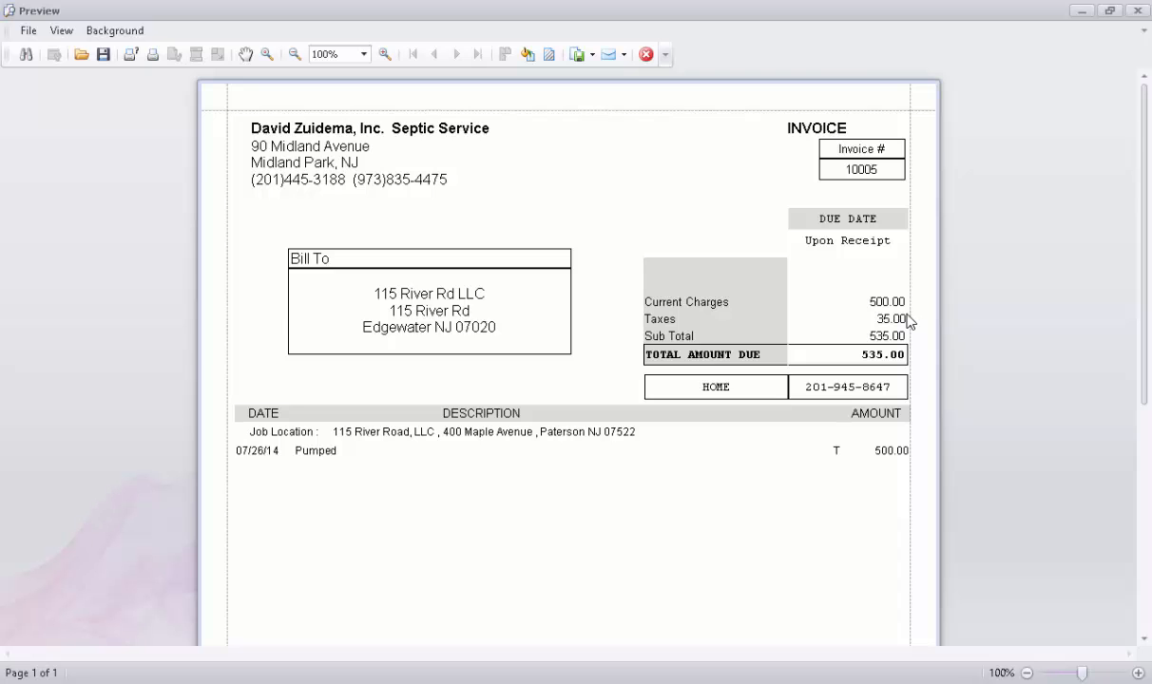
Step: Scroll through the invoice preview down to the payment stub and back up
scroll(906, 319, "down", 4)
scroll(884, 342, "up", 3)
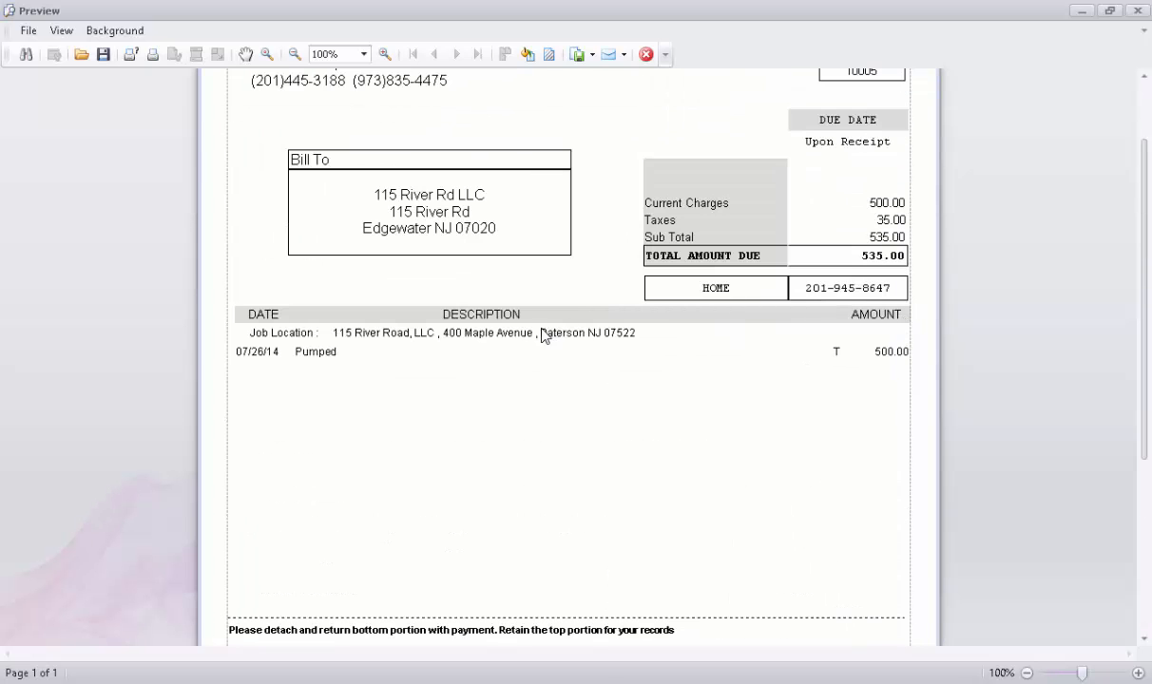
scroll(561, 378, "down", 3)
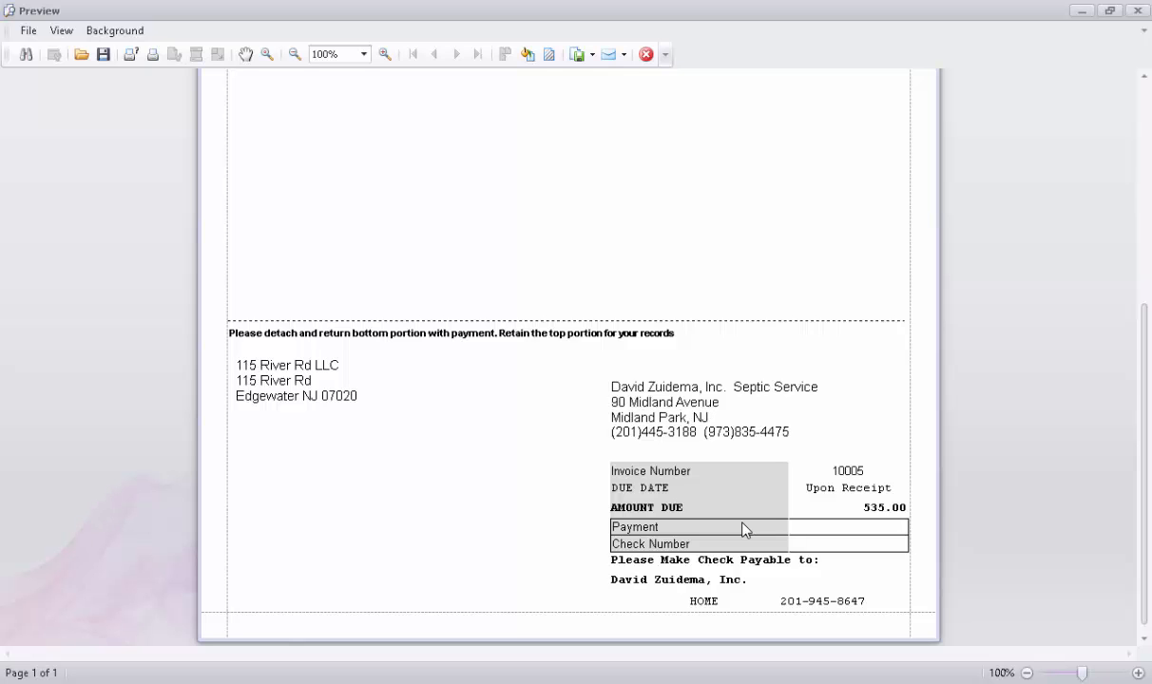
scroll(744, 529, "up", 3)
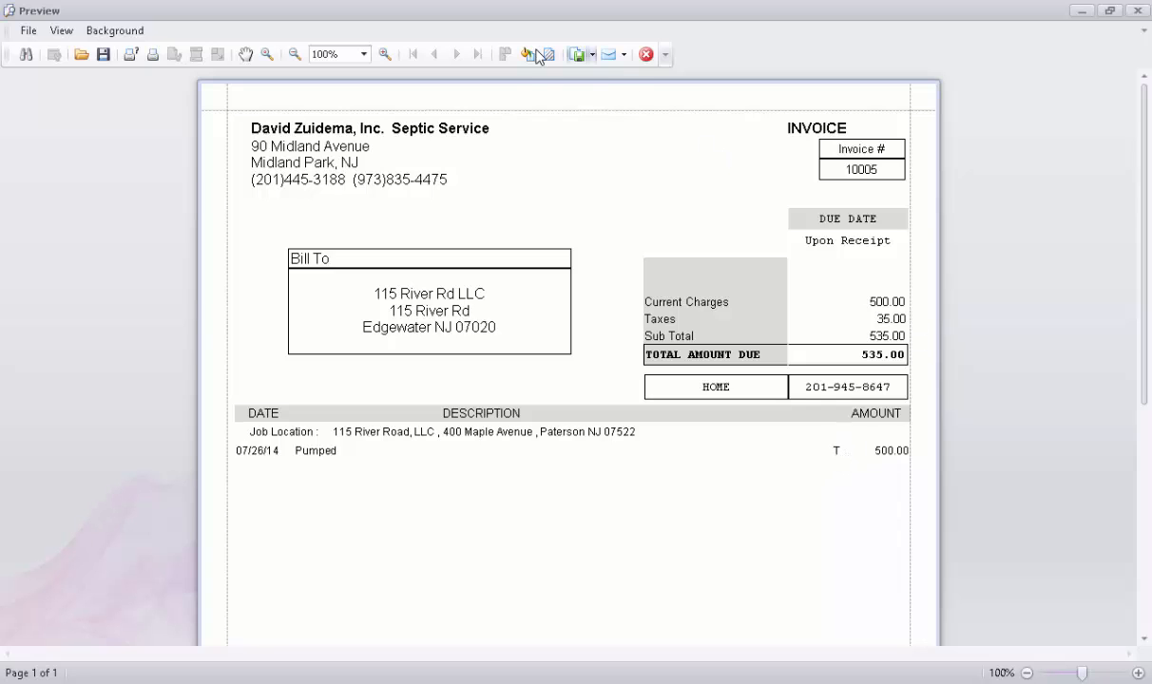
Step: Close the preview and the invoice form, returning to 115 River Road, LLC in Select Customer
left_click(645, 55)
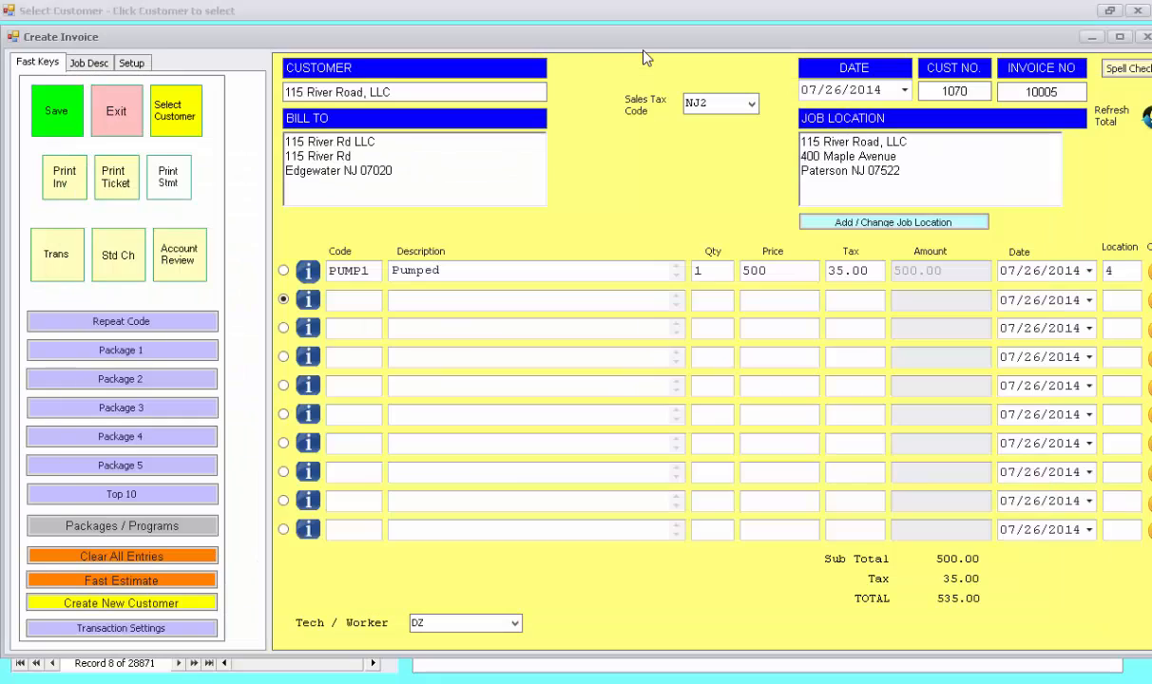
left_click(111, 115)
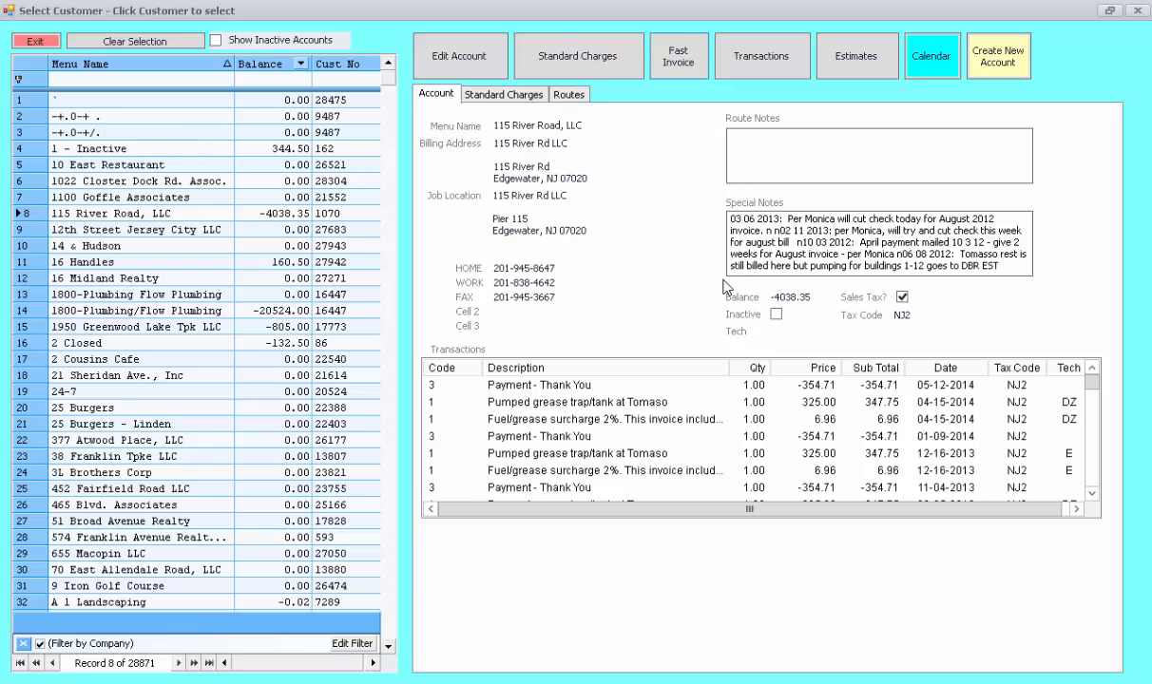
Step: Open the customer's transactions, discard the blank row, and reopen them showing the new Pumped row
left_click(769, 70)
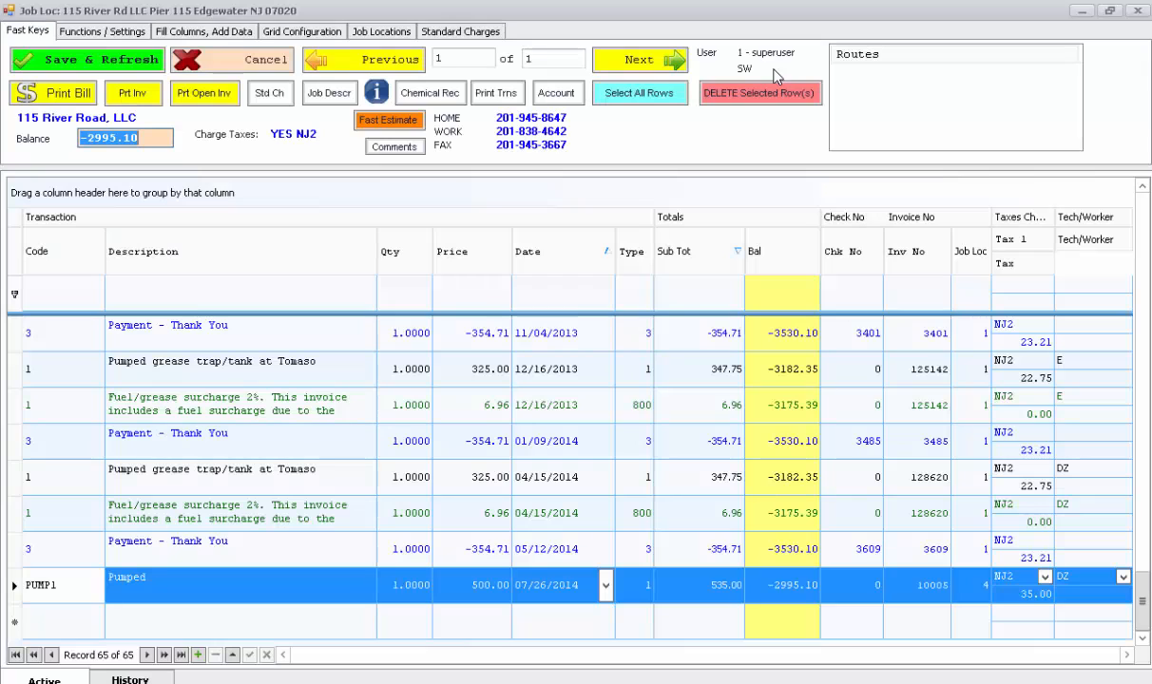
left_click(69, 613)
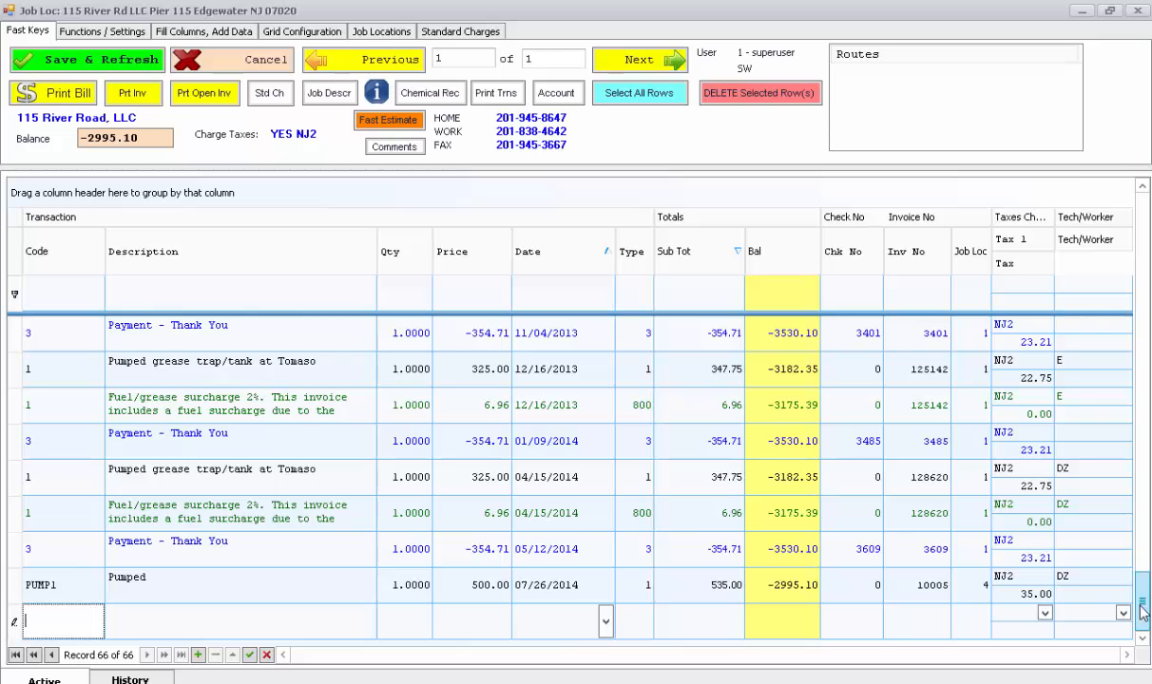
mouse_move(1141, 611)
left_mouse_down()
mouse_move(1143, 575)
mouse_move(1142, 615)
left_mouse_up()
scroll(1143, 620, "down", 1)
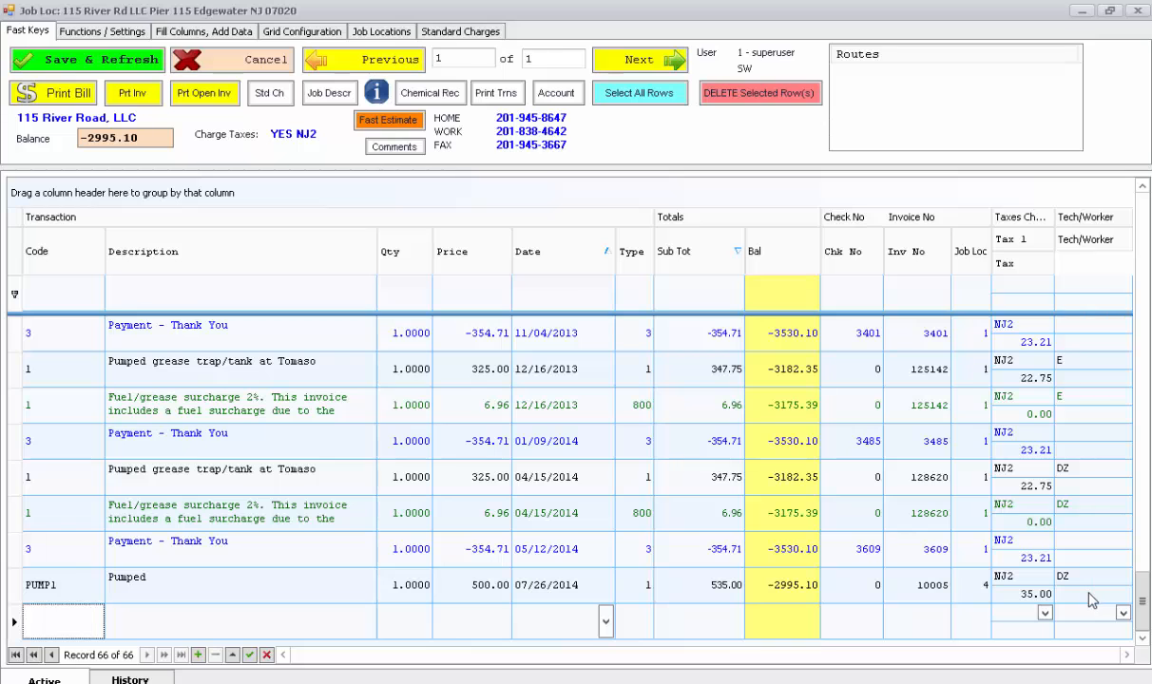
left_click(225, 71)
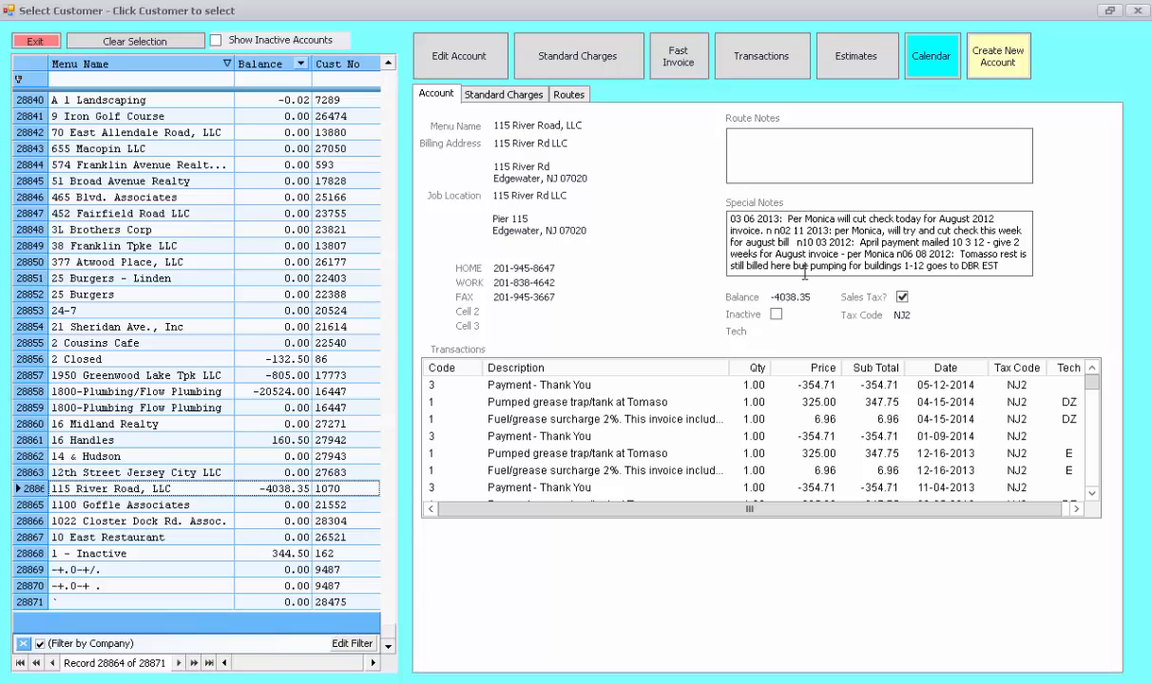
left_click(754, 67)
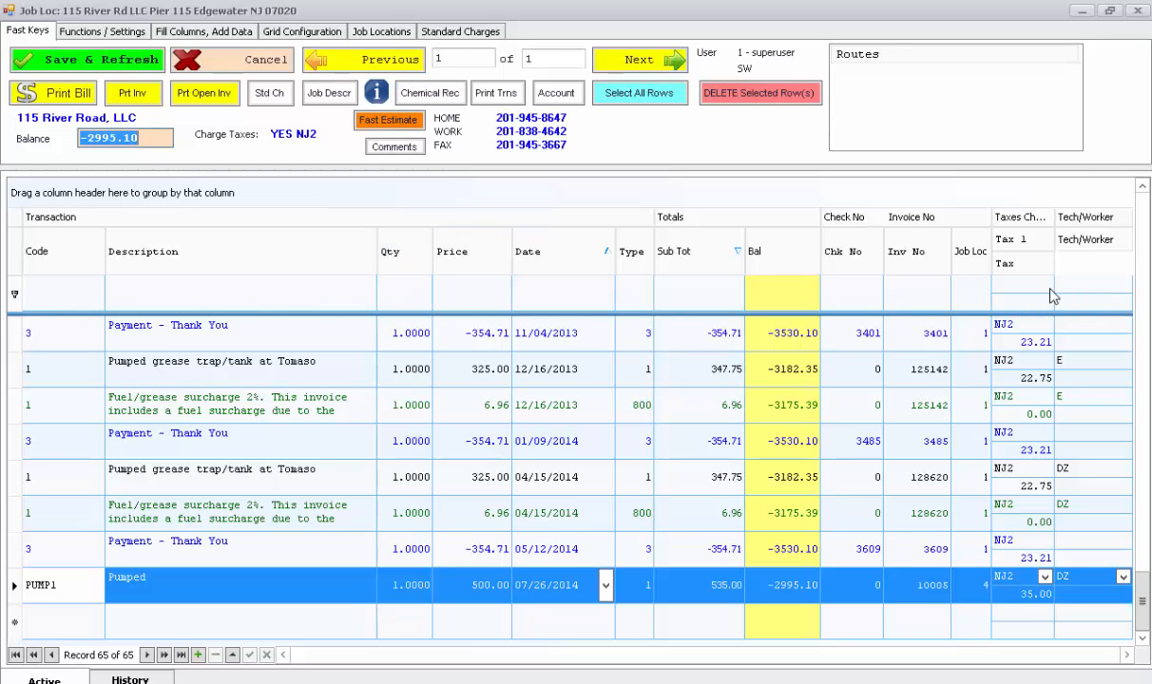
Step: Filter the transactions by 'pump', clear the filter, and close back to the customer list
left_click(259, 298)
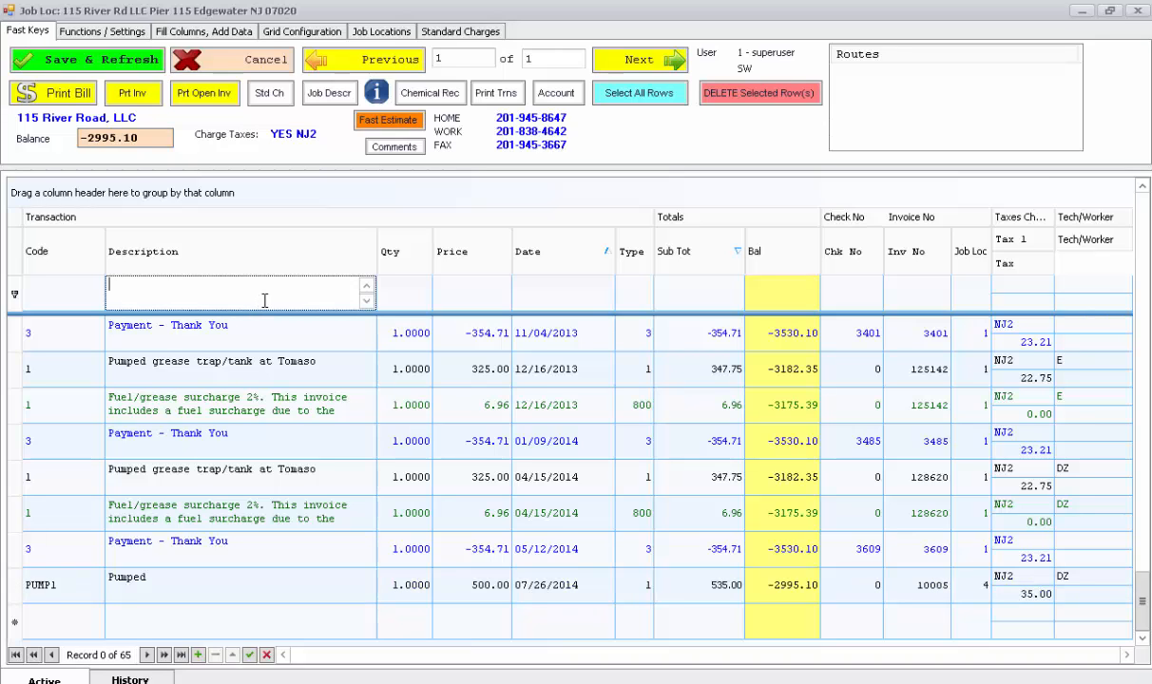
type("pump")
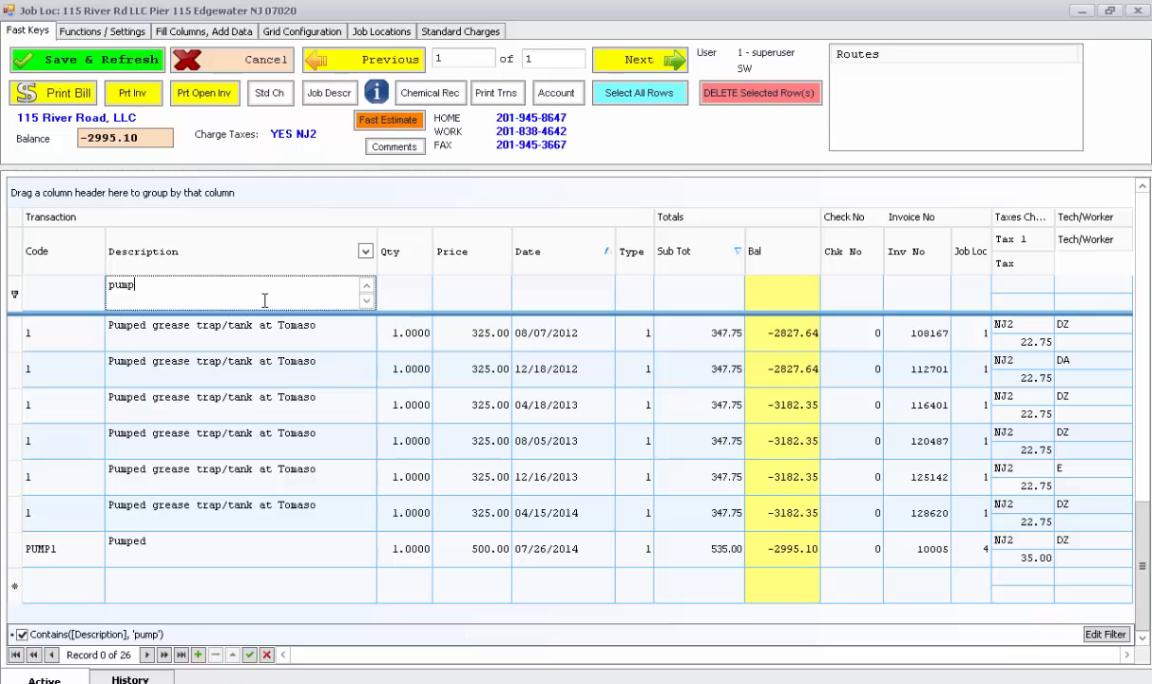
key("BackSpace")
key("BackSpace")
key("BackSpace")
key("BackSpace")
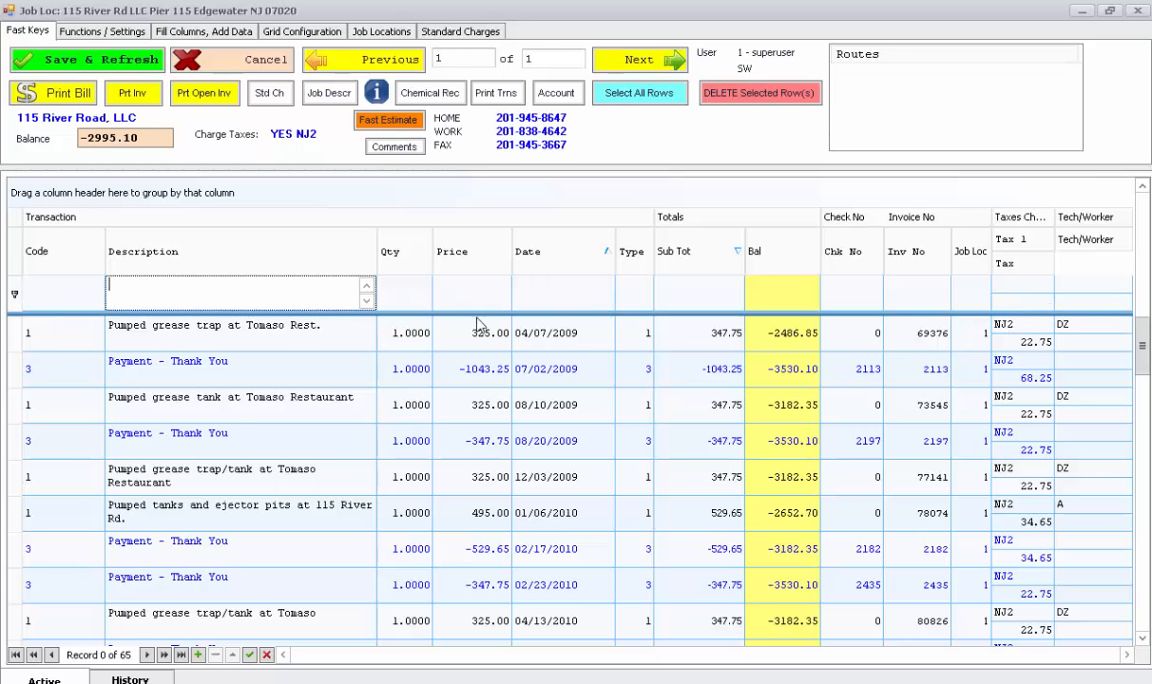
left_click(229, 68)
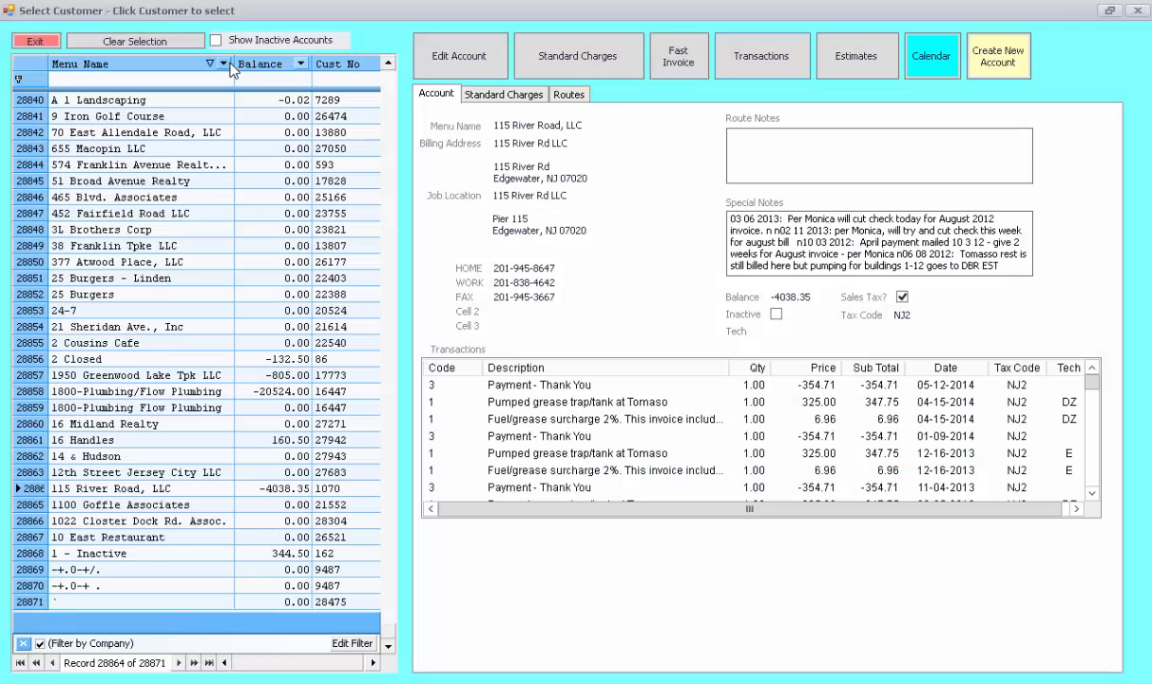